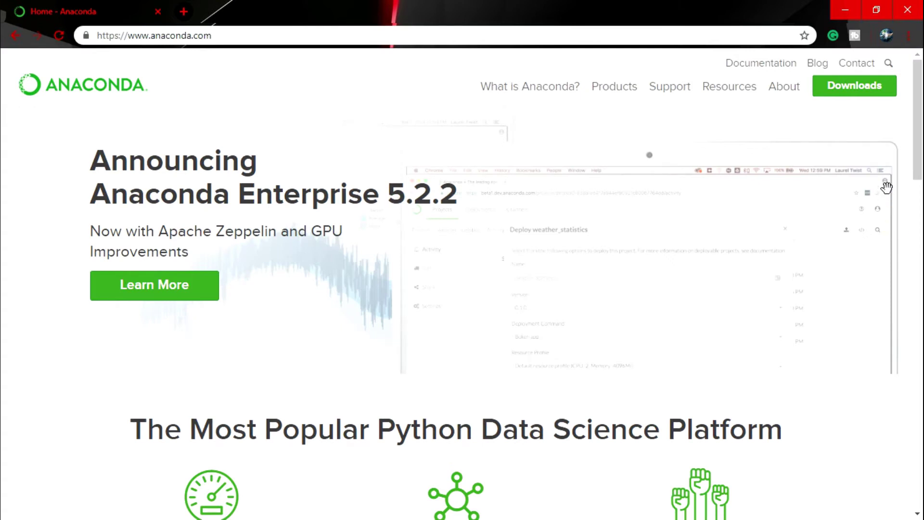
Open the Anaconda Distribution download page and go to the Anaconda 5.3 installers for Windows
click(866, 96)
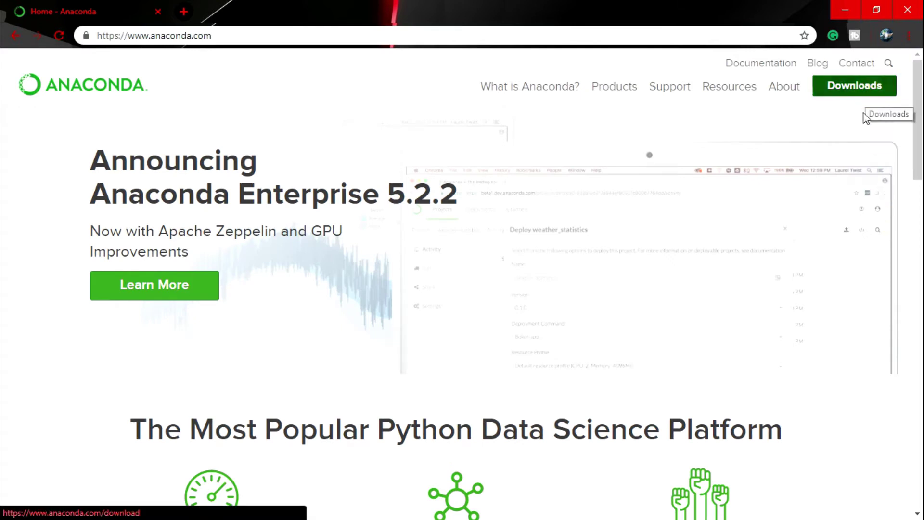
click(866, 95)
click(866, 94)
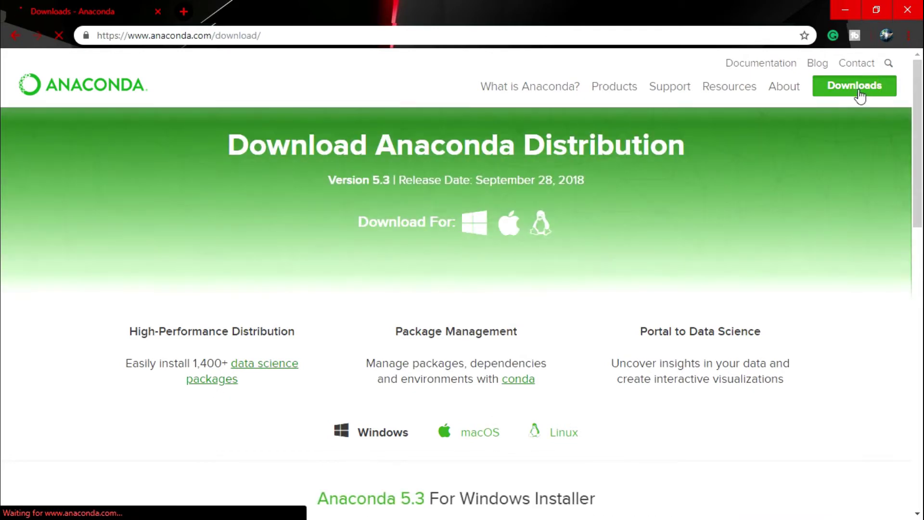
click(471, 226)
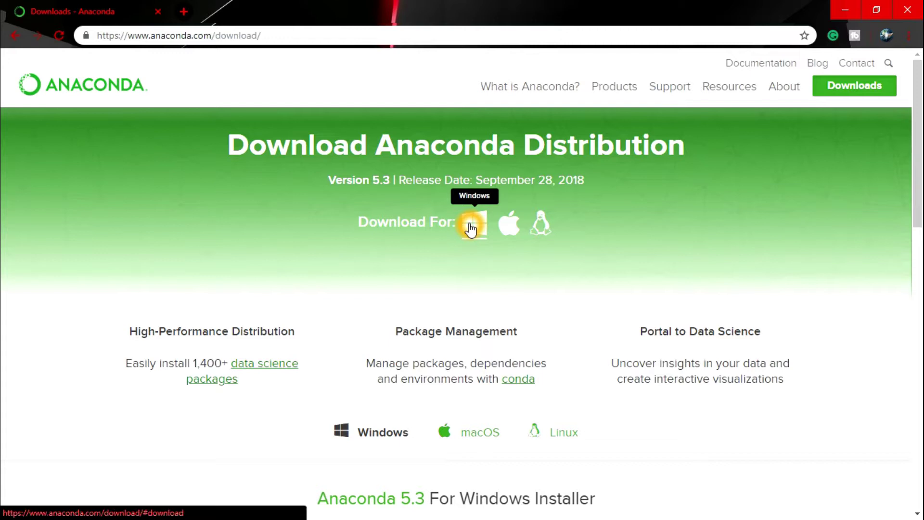
click(510, 232)
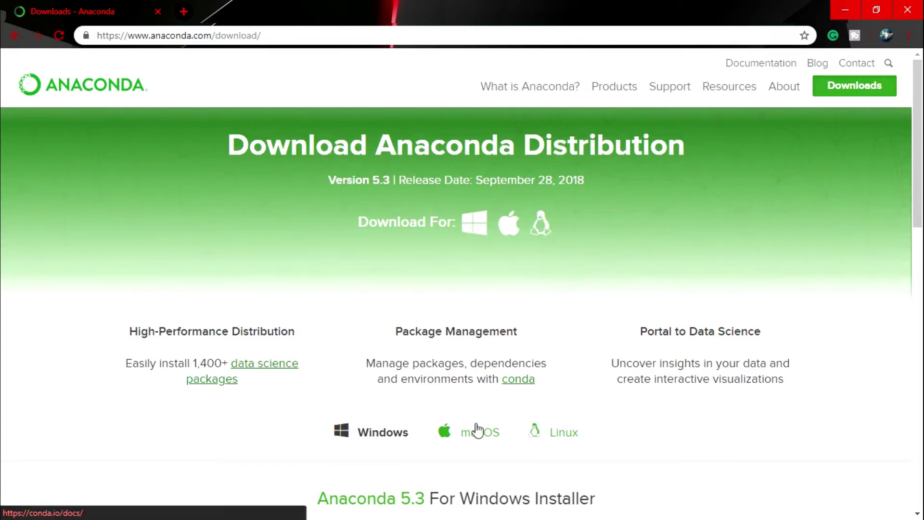
scroll(426, 445, down, 4)
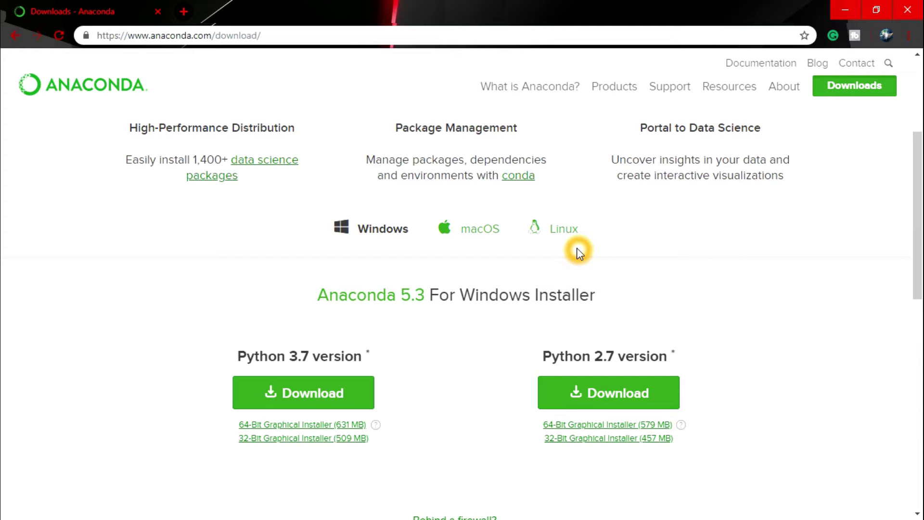
Examine the Python versions offered for the Anaconda 5.3 Windows installer
drag(313, 298, 443, 318)
click(440, 313)
scroll(456, 316, down, 3)
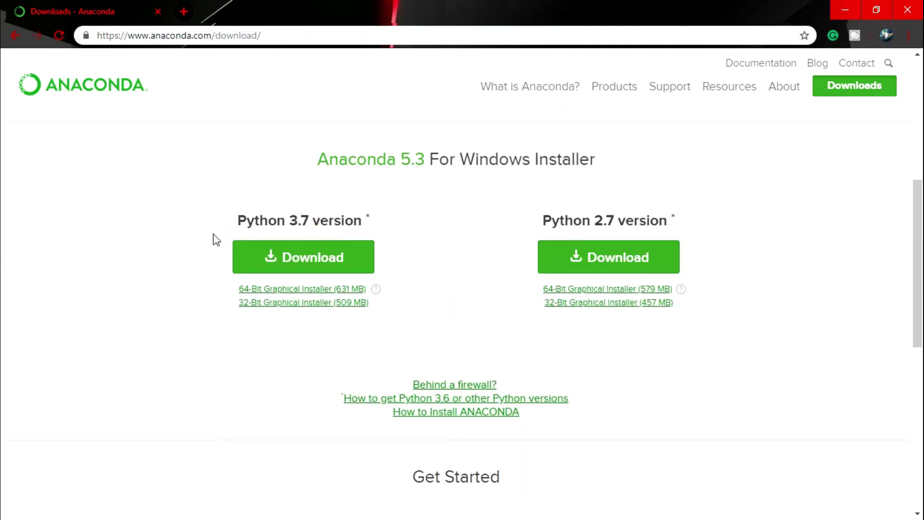
drag(235, 227, 298, 226)
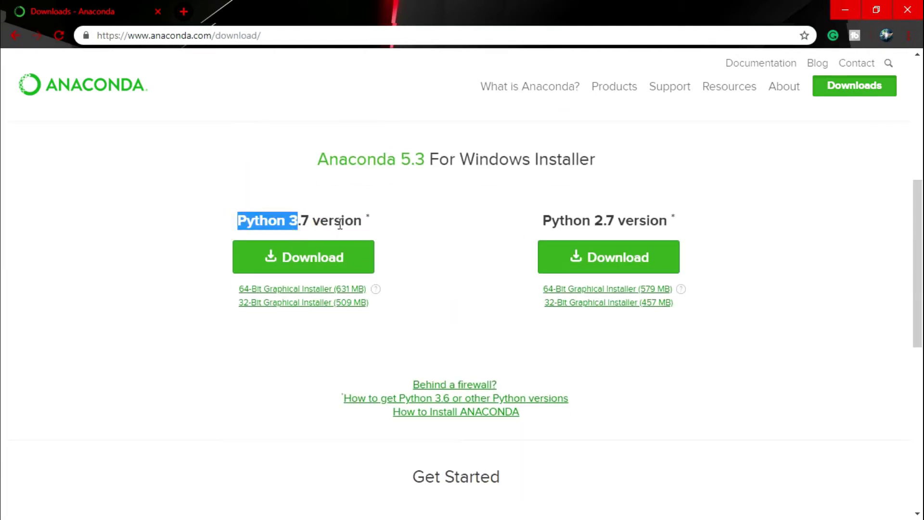
click(375, 228)
click(615, 228)
click(564, 227)
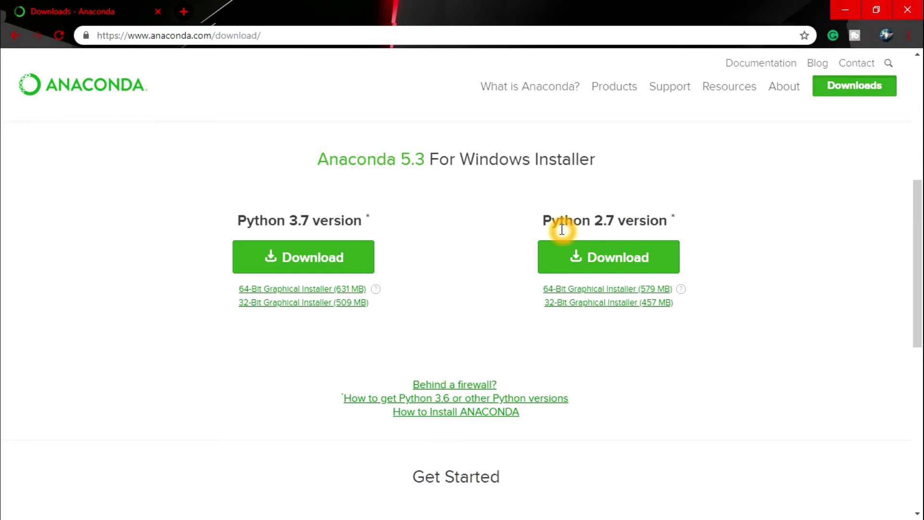
click(663, 225)
click(371, 218)
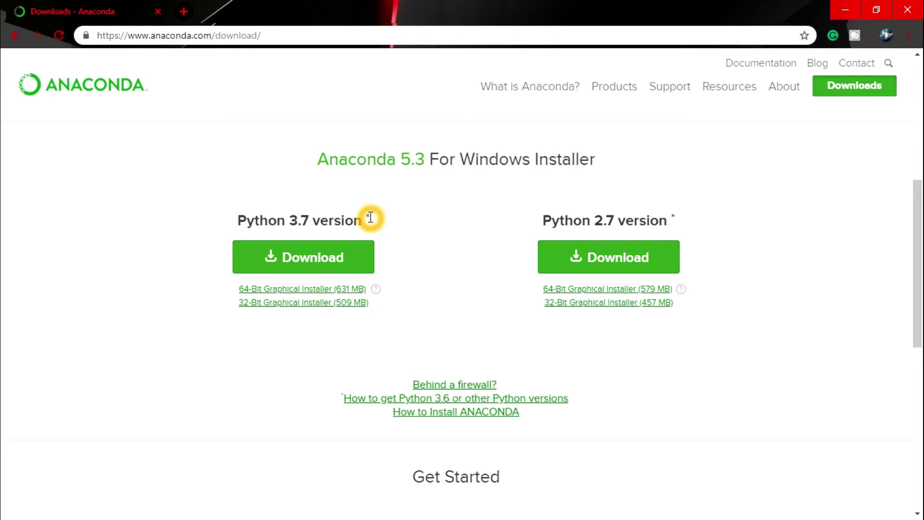
click(275, 220)
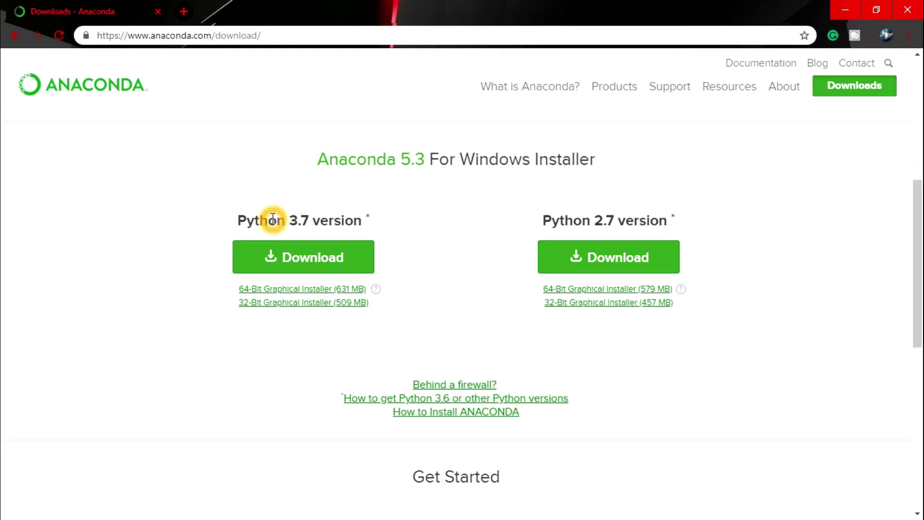
click(246, 219)
click(266, 220)
Compare the 64-bit and 32-bit graphical installer options listed under Python 3.7 and Python 2.7
drag(304, 252, 388, 308)
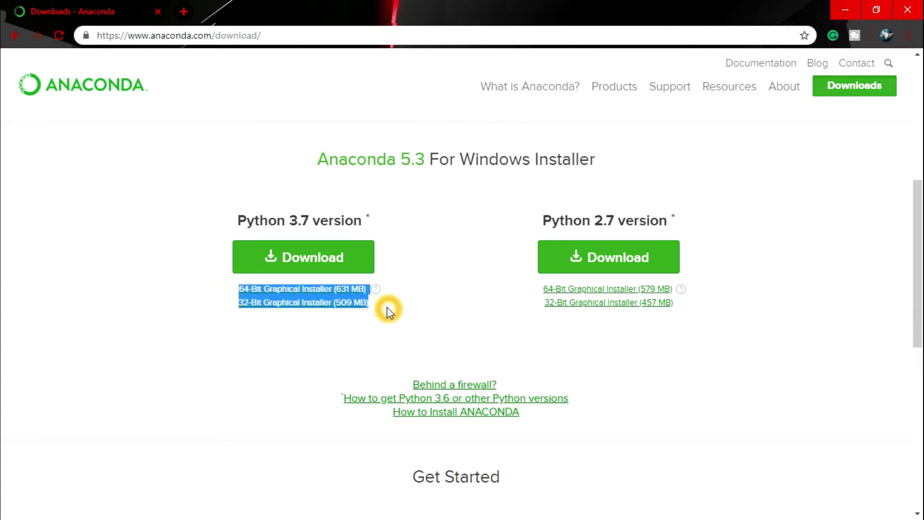
click(334, 322)
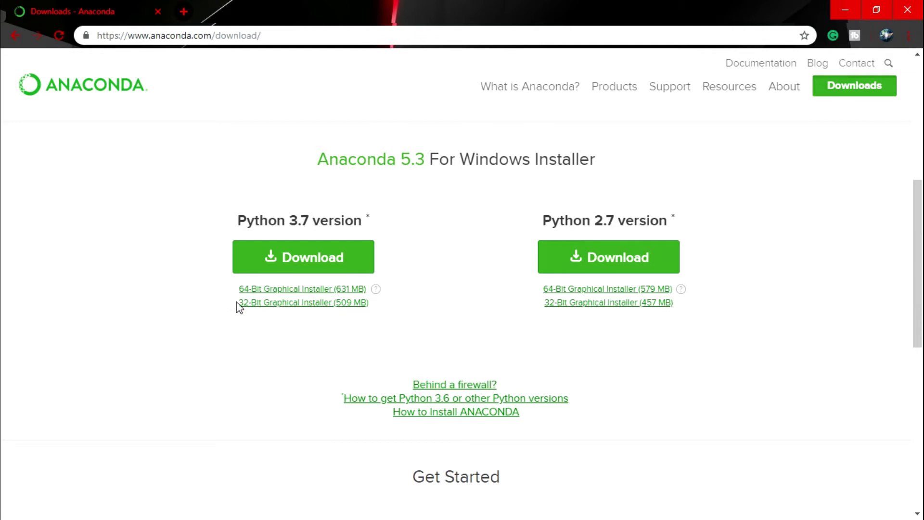
drag(231, 289, 376, 289)
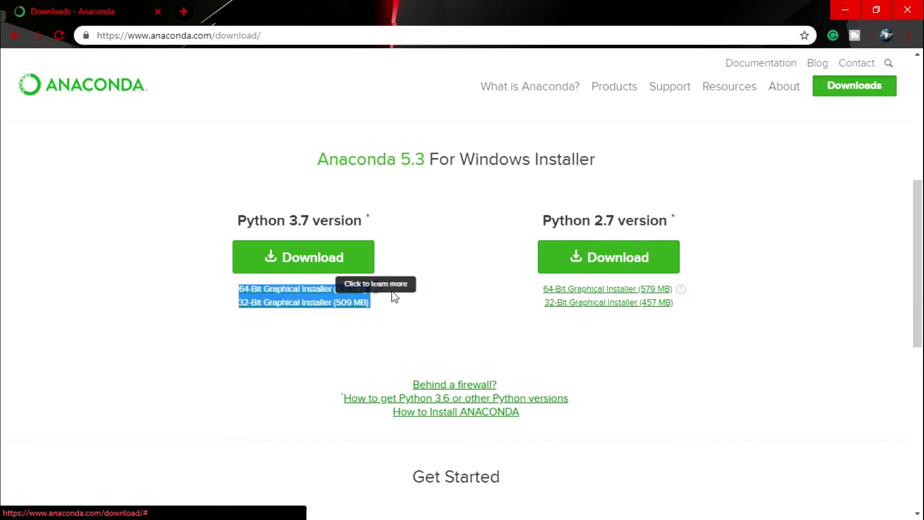
click(417, 285)
click(341, 302)
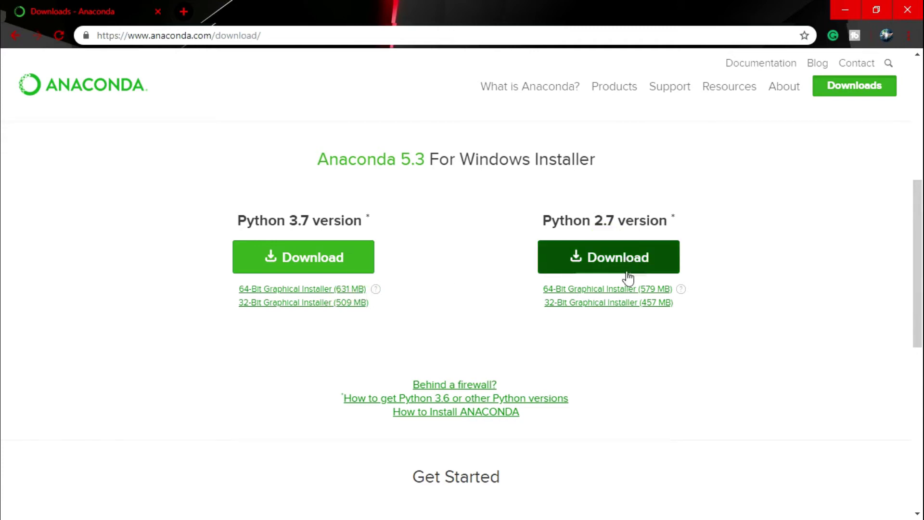
drag(539, 289, 701, 298)
drag(525, 289, 720, 316)
click(385, 322)
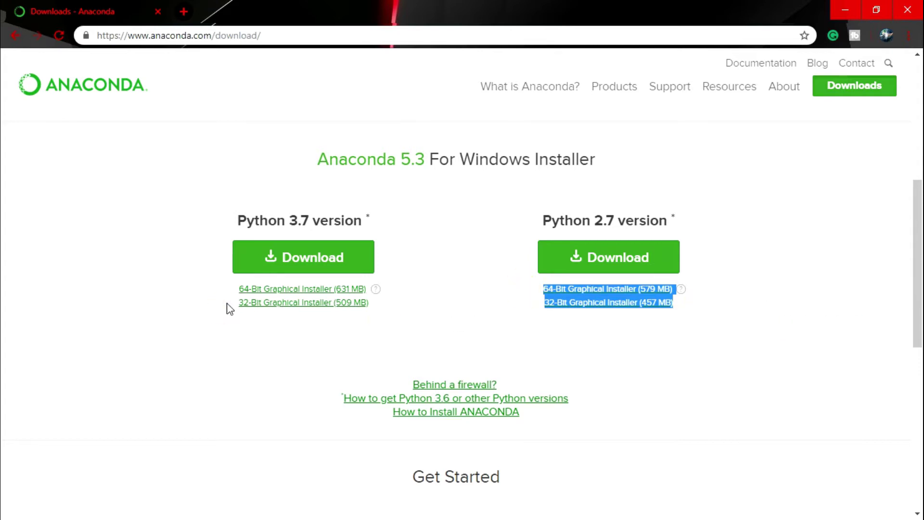
Start downloading the 64-bit graphical installer for Python 3.7 and check it in the browser's download list
click(278, 290)
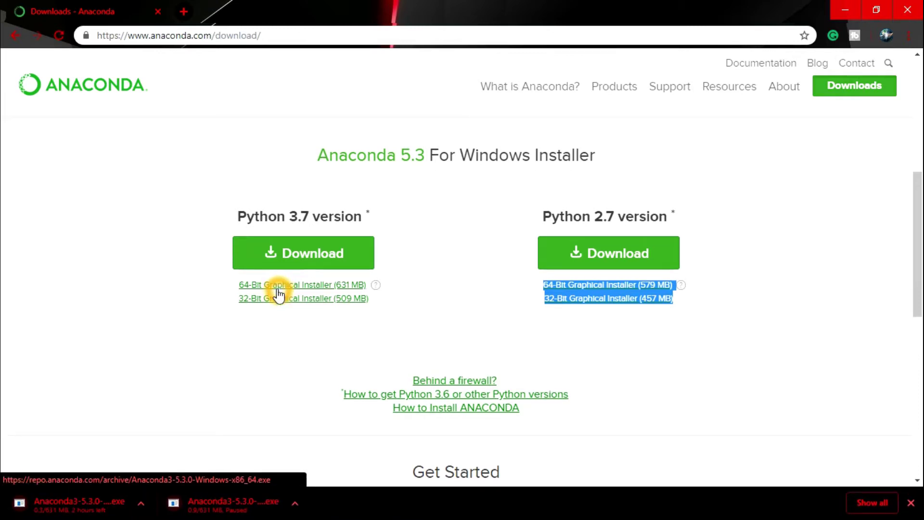
click(909, 38)
click(813, 127)
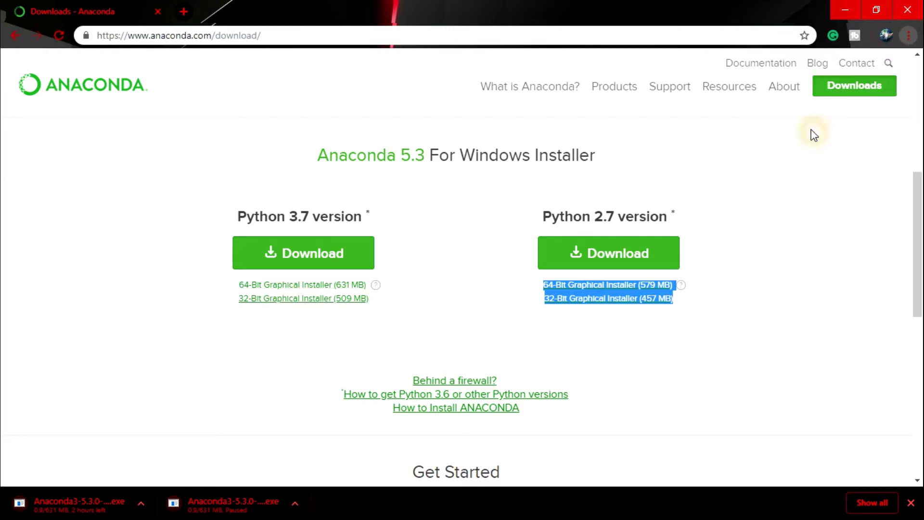
click(343, 122)
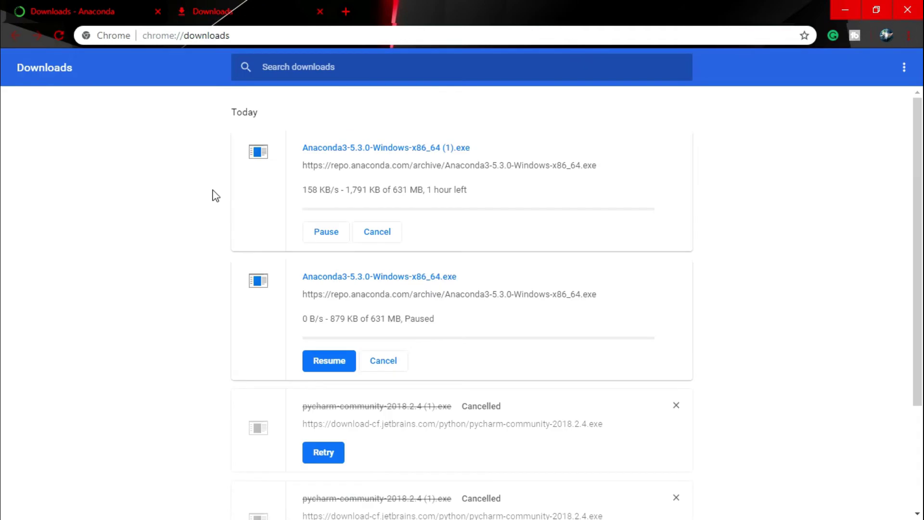
click(196, 187)
click(401, 205)
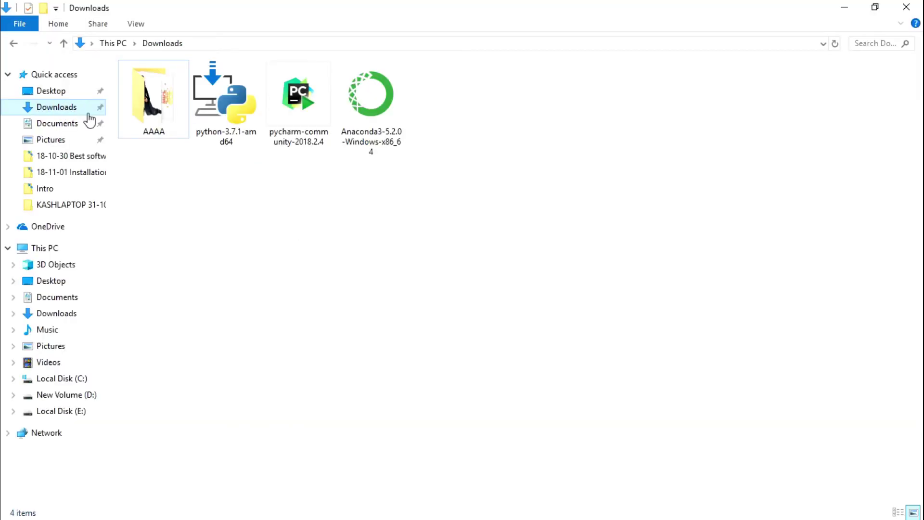
Launch the Anaconda3-5.2.0-Windows-x86_64 installer from the Downloads folder and allow the file to run
click(378, 104)
click(422, 250)
double_click(384, 132)
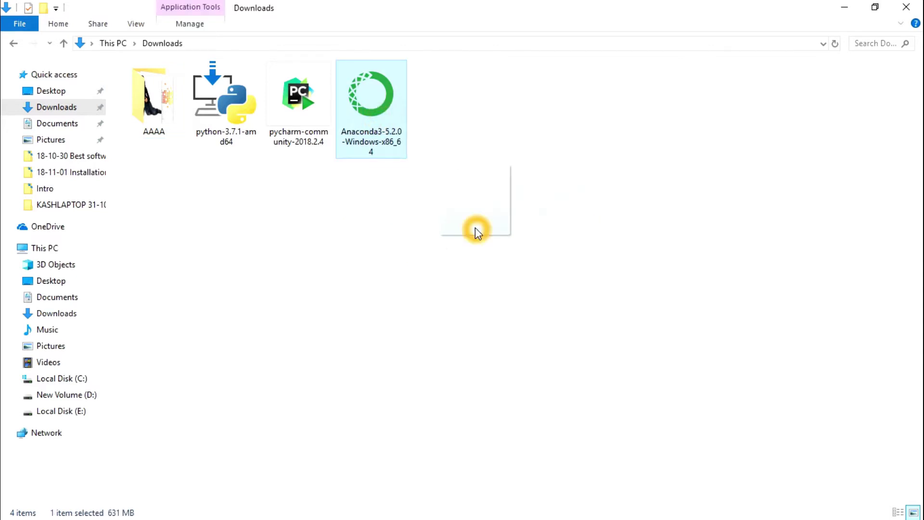
click(381, 229)
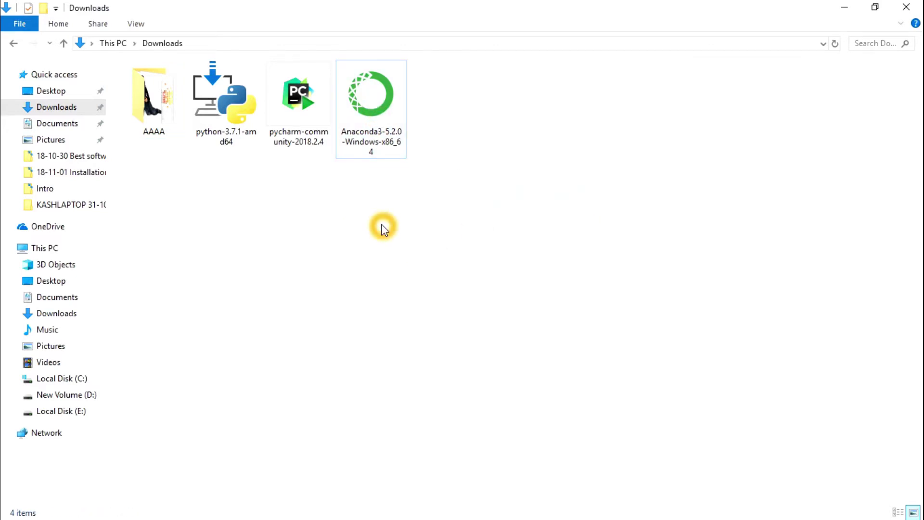
double_click(390, 132)
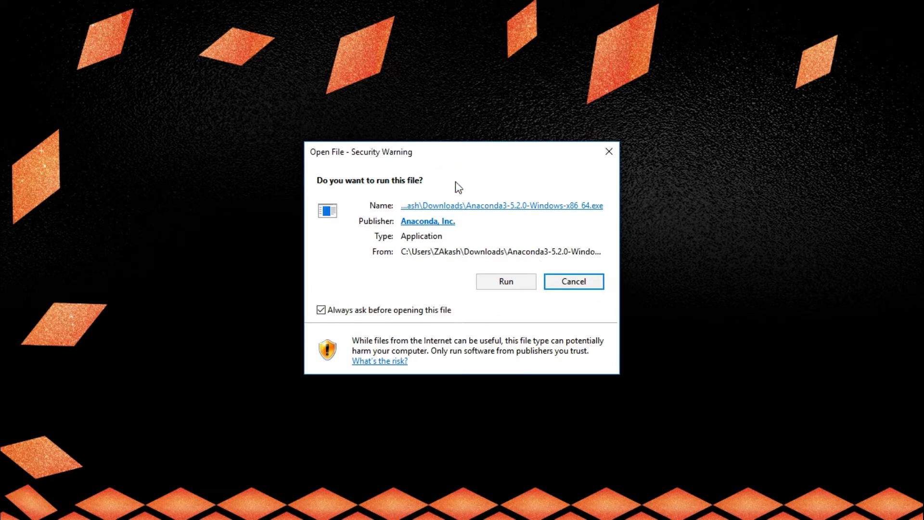
click(505, 283)
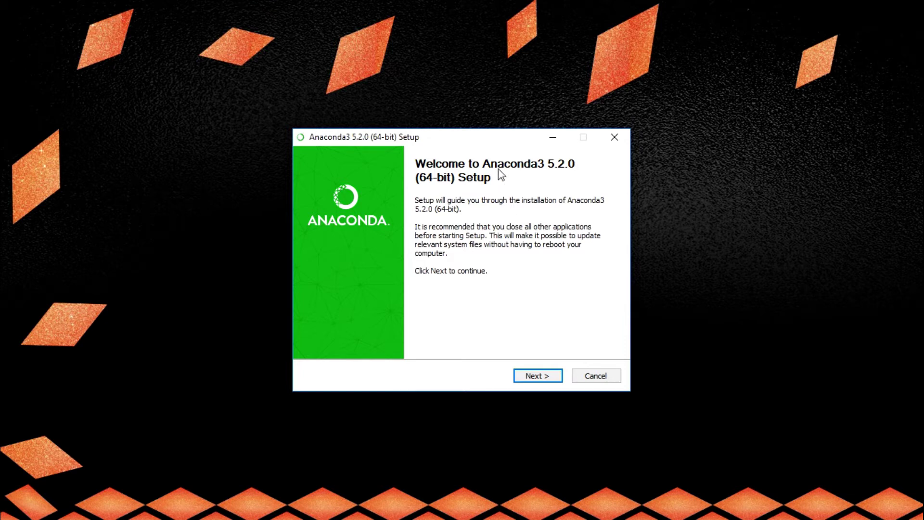
Proceed past the setup welcome page, read through the license agreement to its end, and accept it
drag(493, 138, 491, 106)
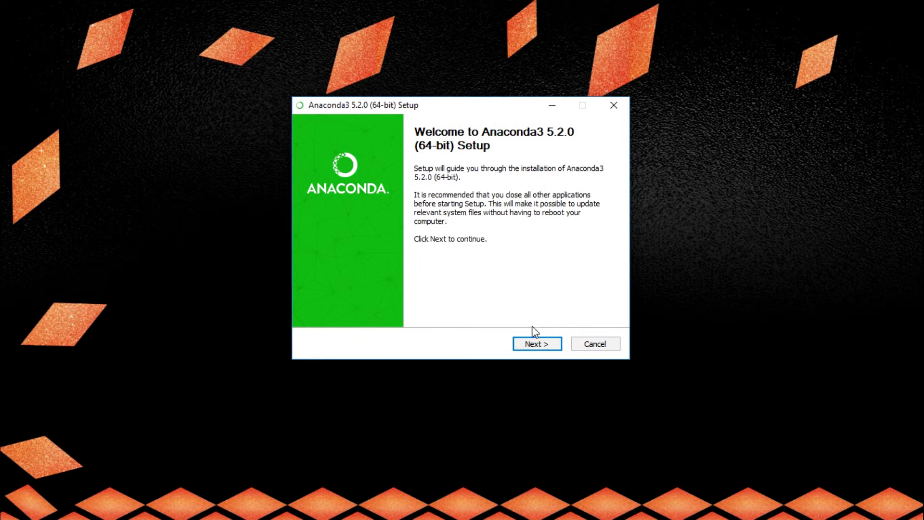
click(536, 345)
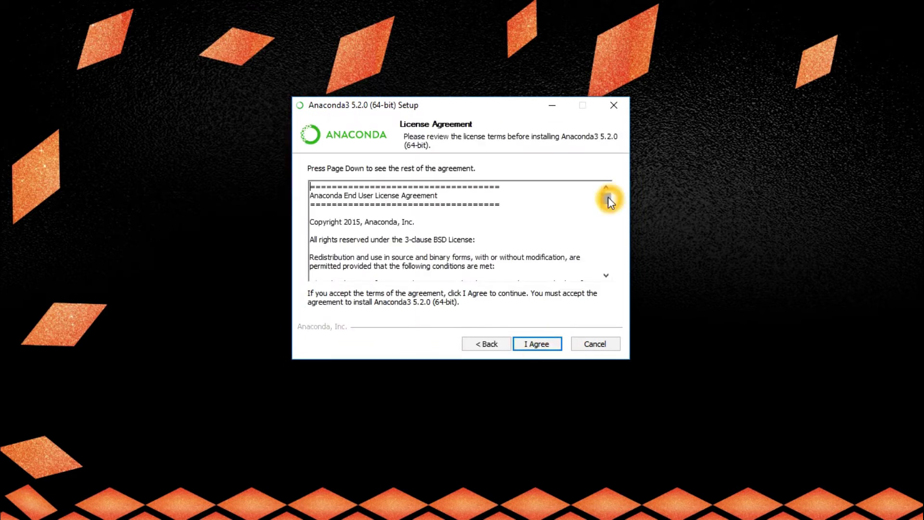
drag(608, 196, 605, 271)
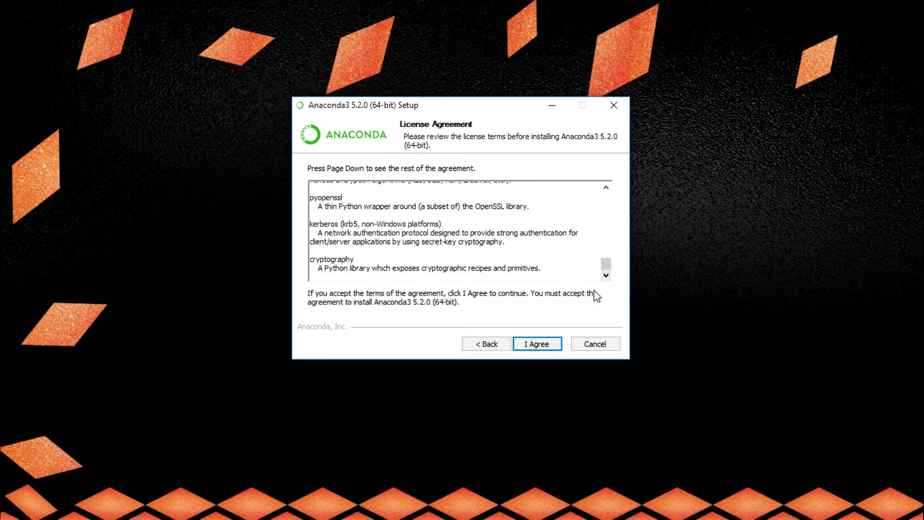
click(537, 344)
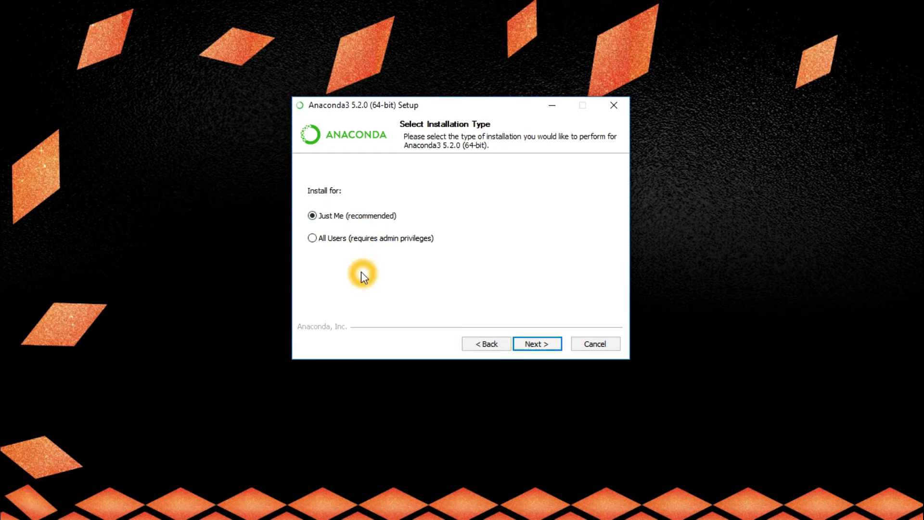
Choose the "Just Me (recommended)" installation type after trying "All Users", and continue the setup
click(325, 239)
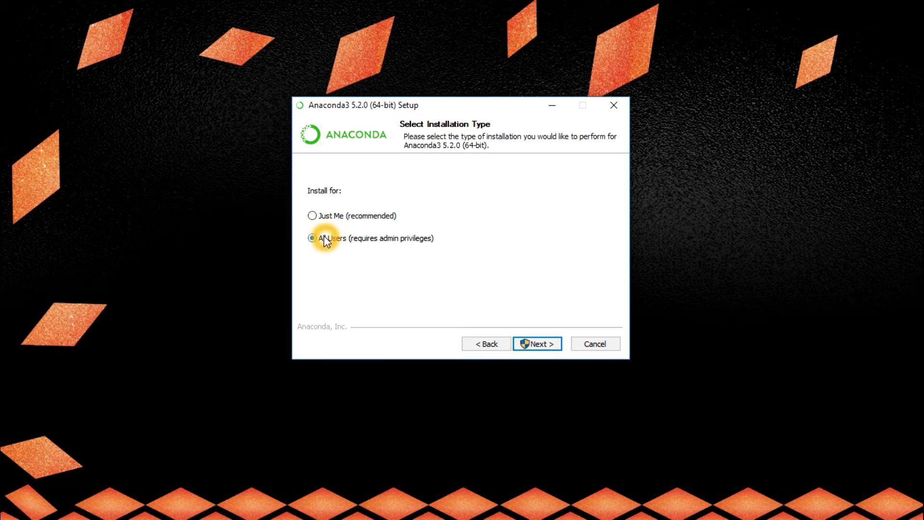
click(322, 216)
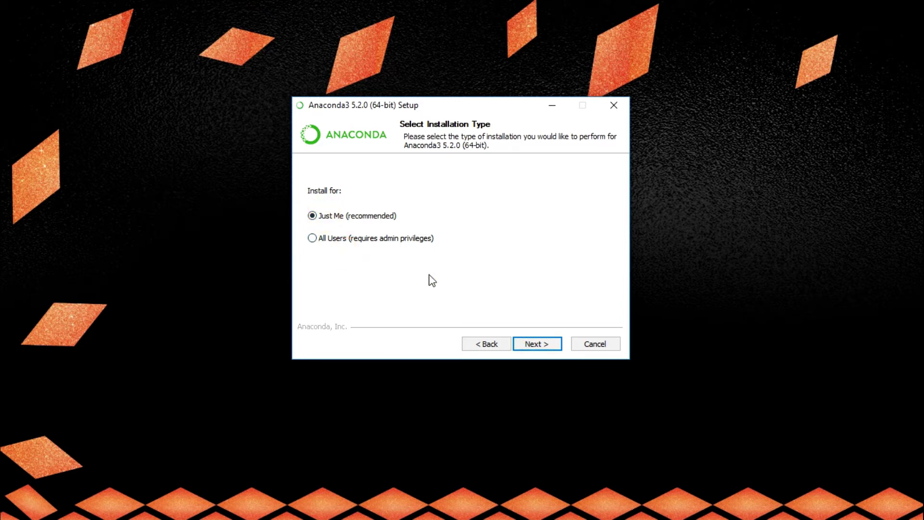
click(538, 343)
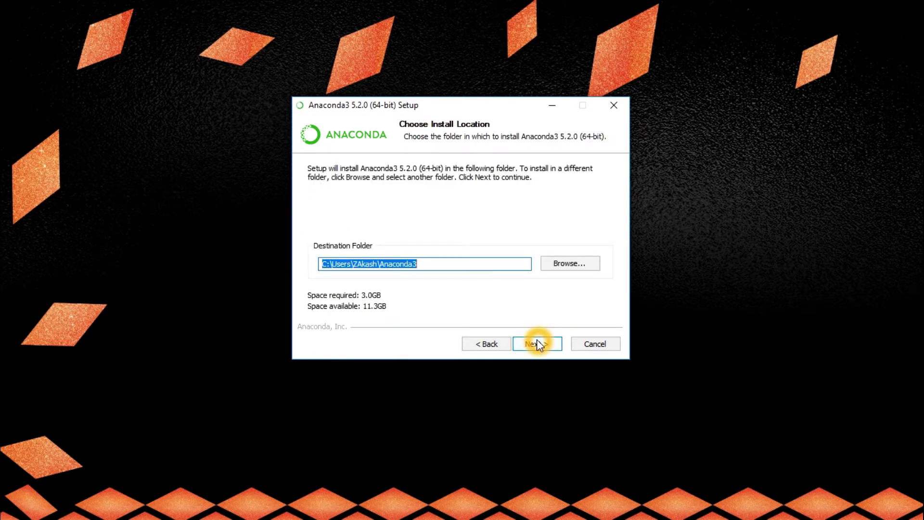
Review the destination folder and its browse option, then accept the default install location
double_click(511, 260)
click(511, 261)
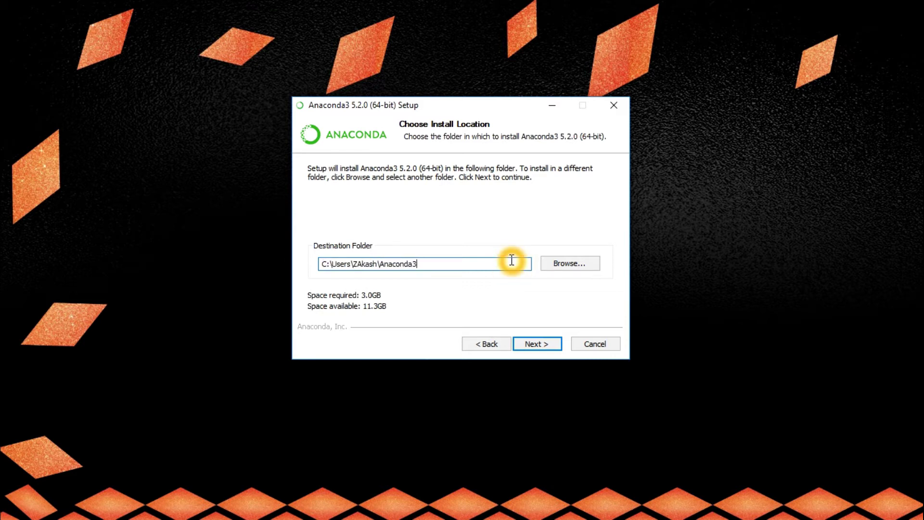
click(560, 264)
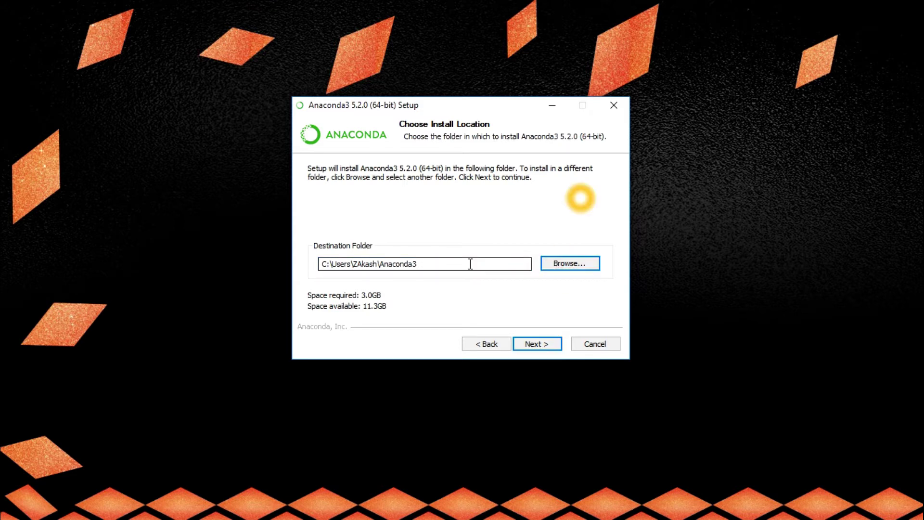
click(540, 345)
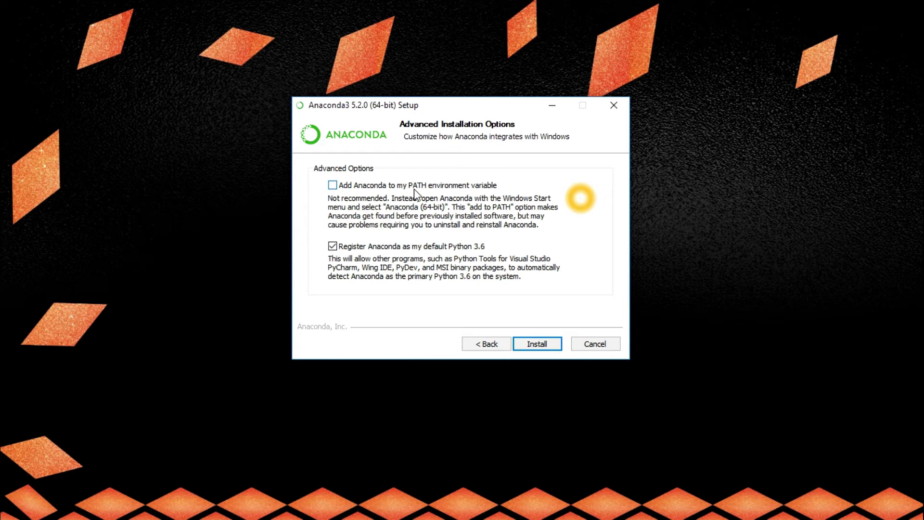
Enable adding Anaconda to the PATH environment variable and start the installation
click(333, 186)
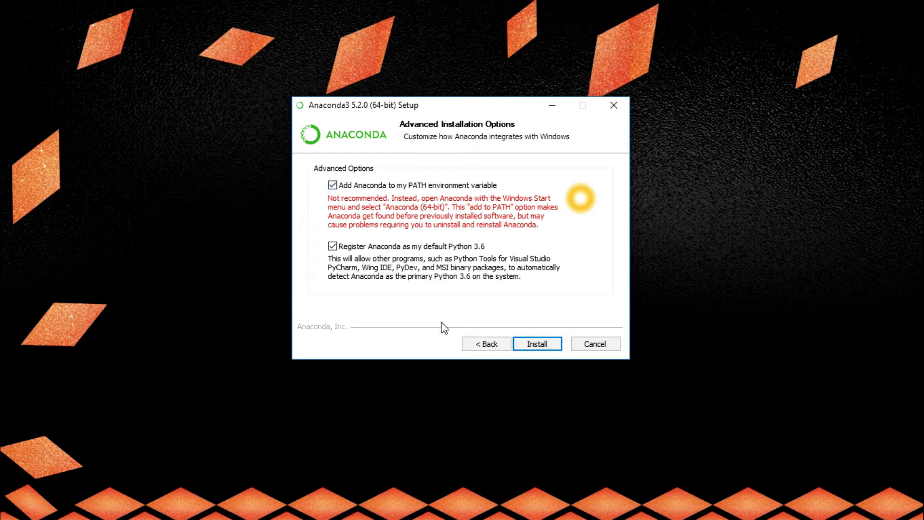
click(538, 344)
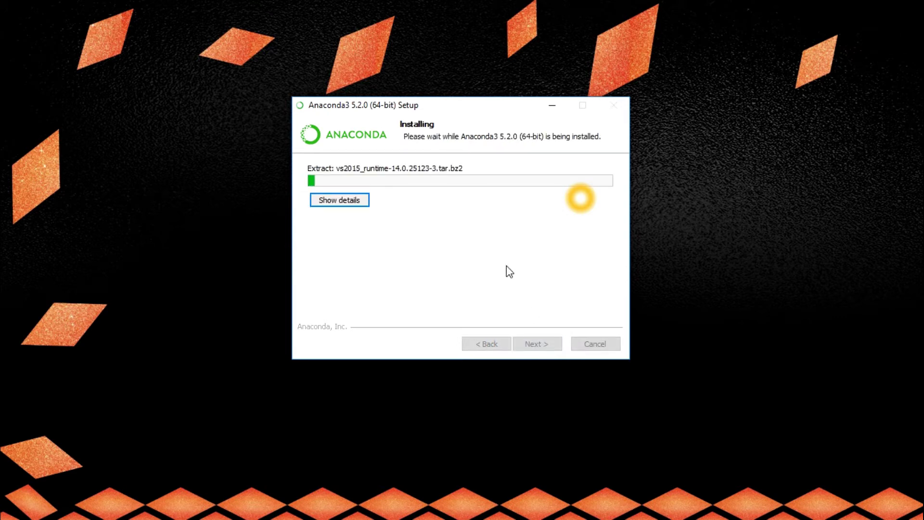
Show the installation details and, once Anaconda3 is installed, continue to the Microsoft Visual Studio Code page
key(Return)
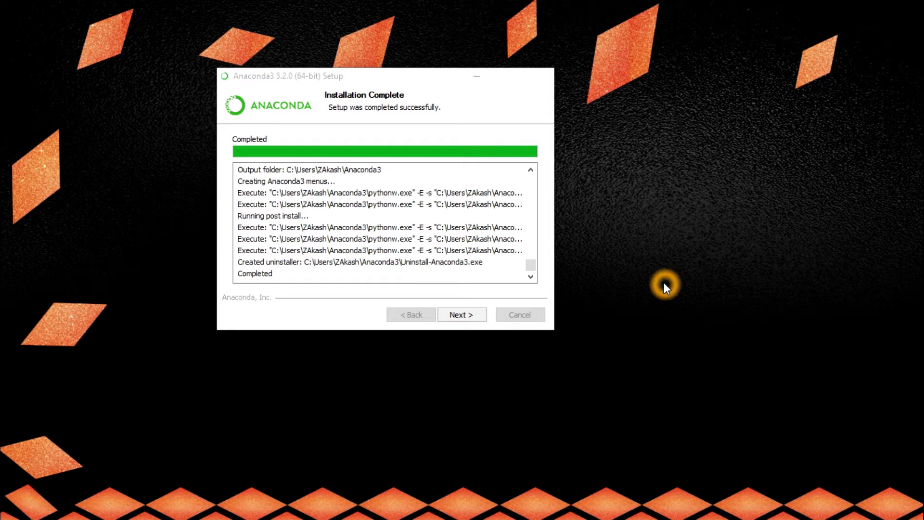
drag(328, 77, 380, 89)
click(507, 324)
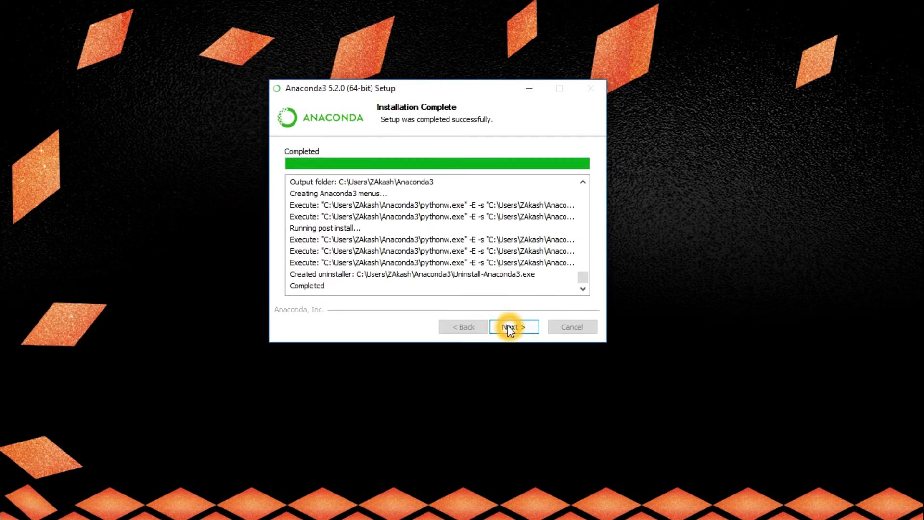
click(515, 327)
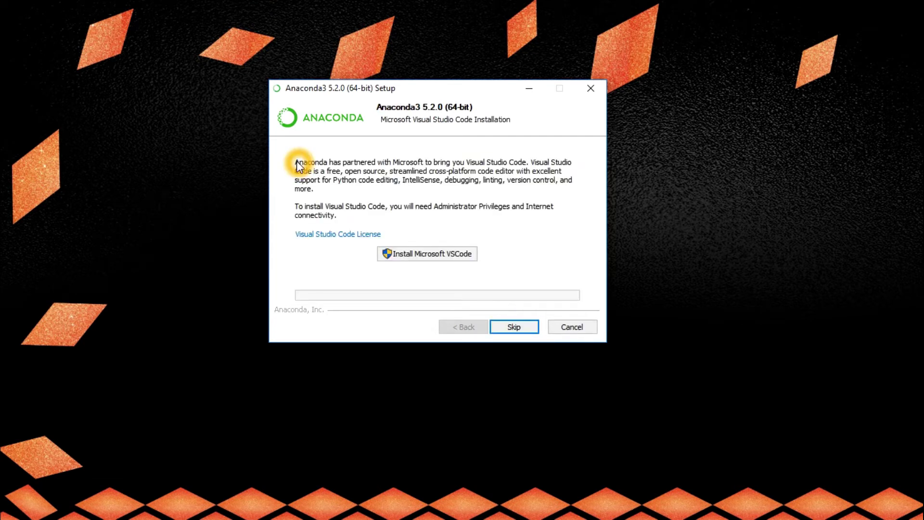
Skip the Microsoft VSCode installation and finish the Anaconda3 setup
click(434, 273)
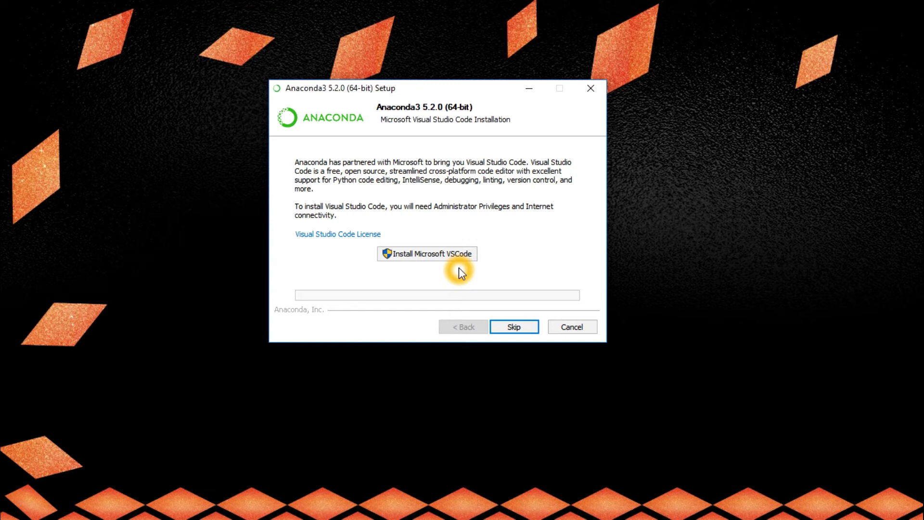
click(519, 327)
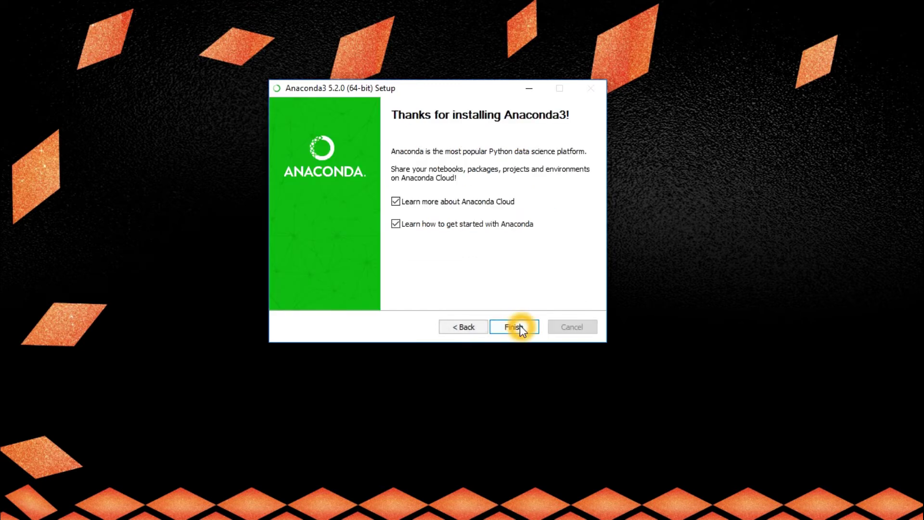
click(520, 129)
click(403, 202)
click(515, 329)
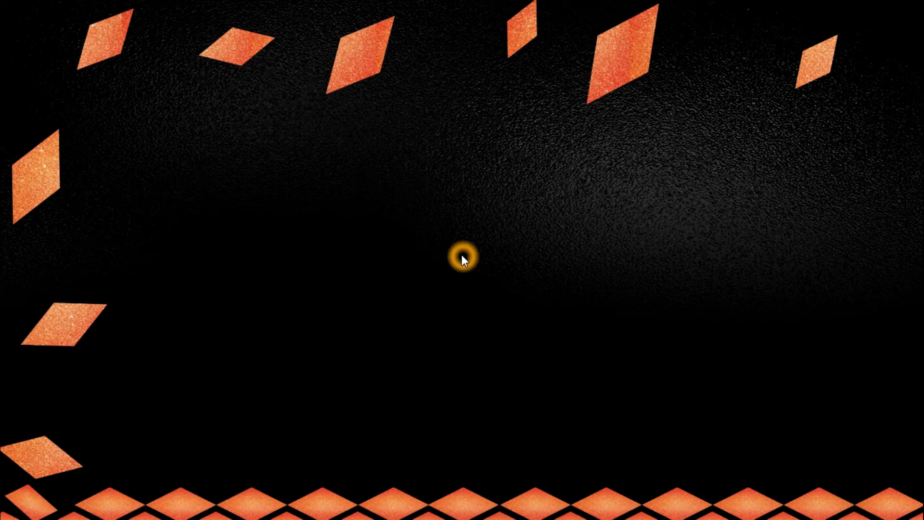
Search Windows for "anaconda" and open Anaconda Navigator
key(super+s)
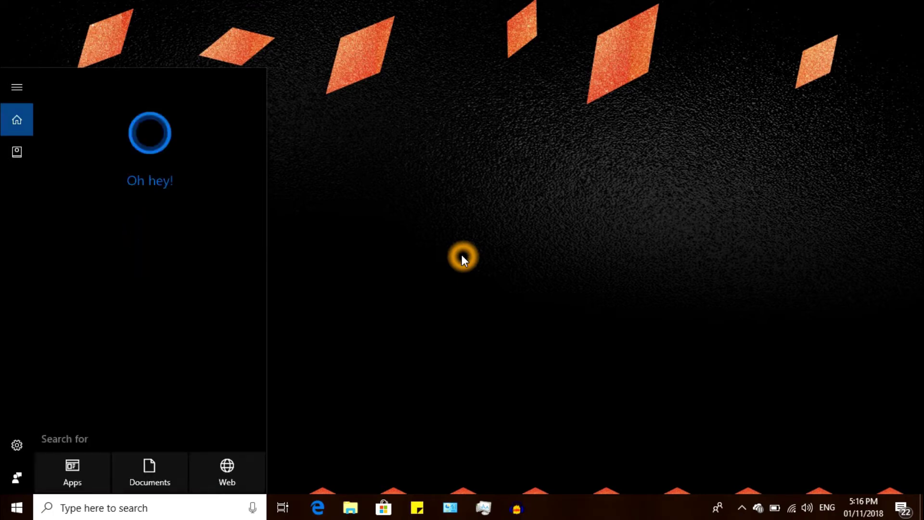
text(anaconda)
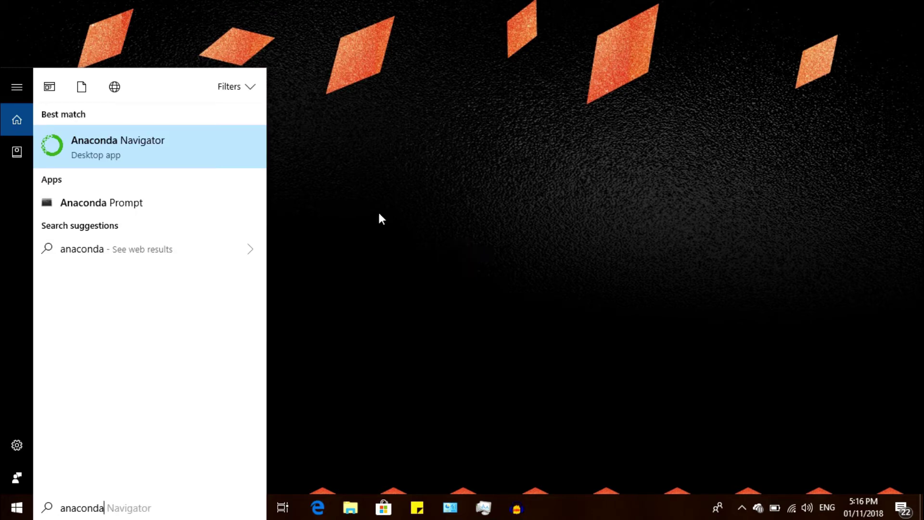
click(118, 150)
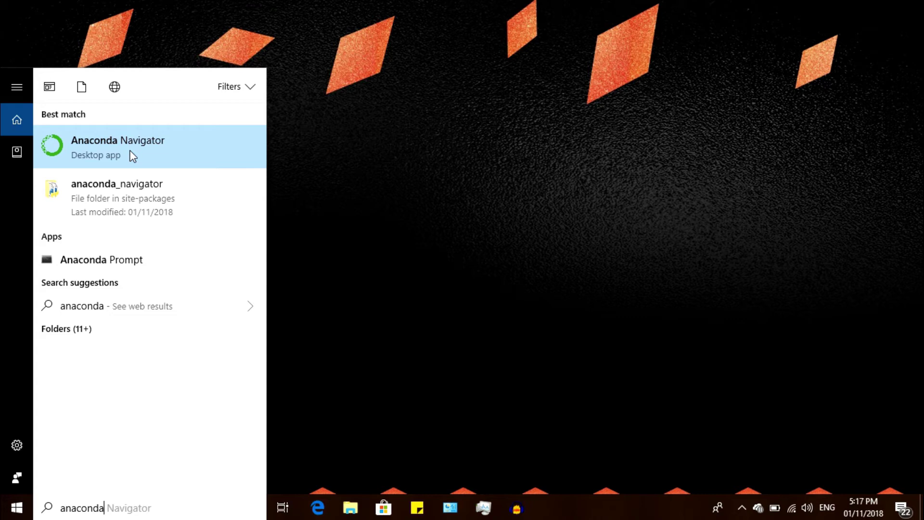
click(131, 152)
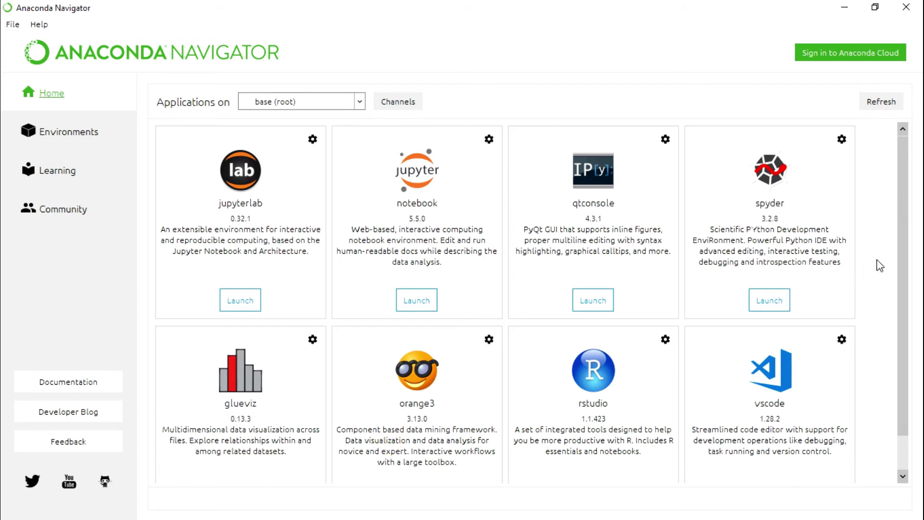
Launch Spyder from the Anaconda Navigator applications and allow Python through the Windows Defender Firewall on public networks
scroll(886, 301, down, 2)
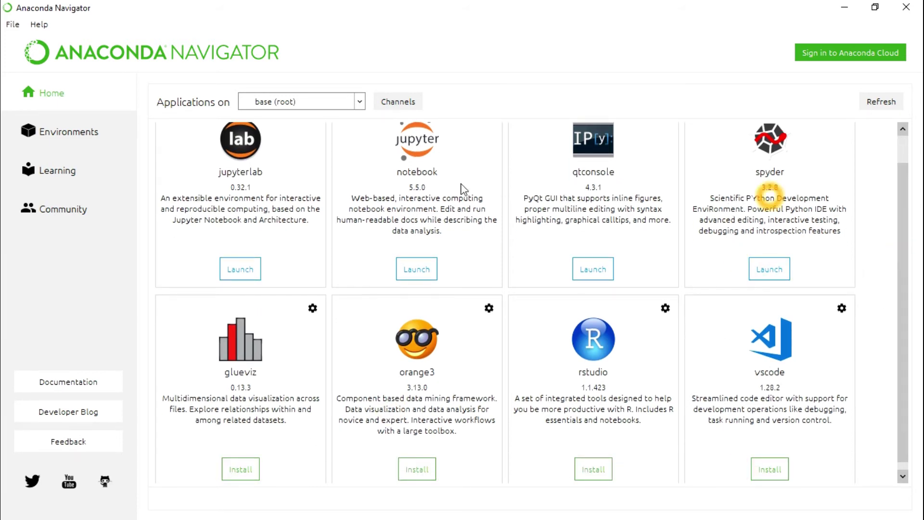
drag(902, 277, 911, 231)
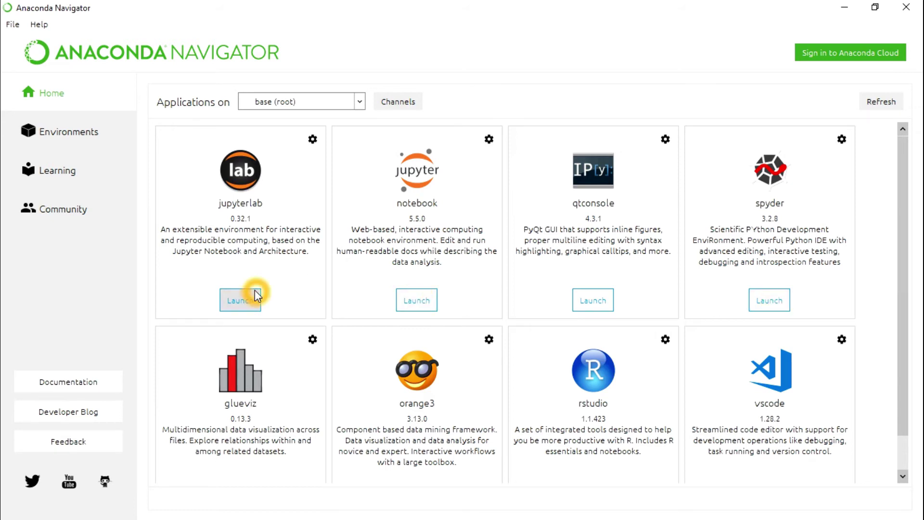
click(604, 298)
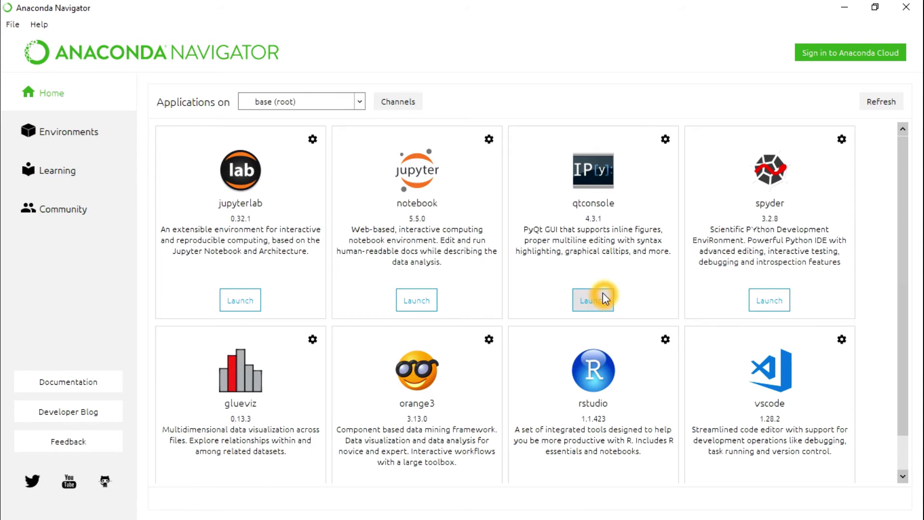
click(775, 302)
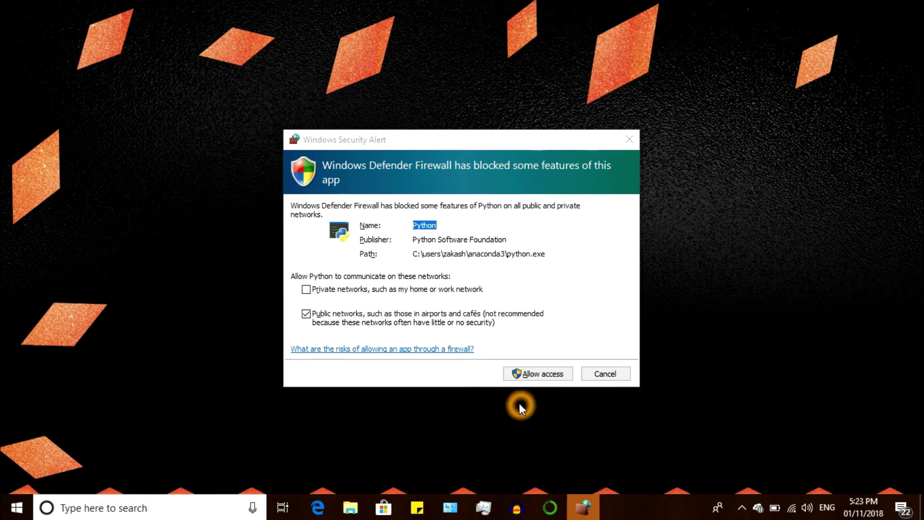
click(529, 375)
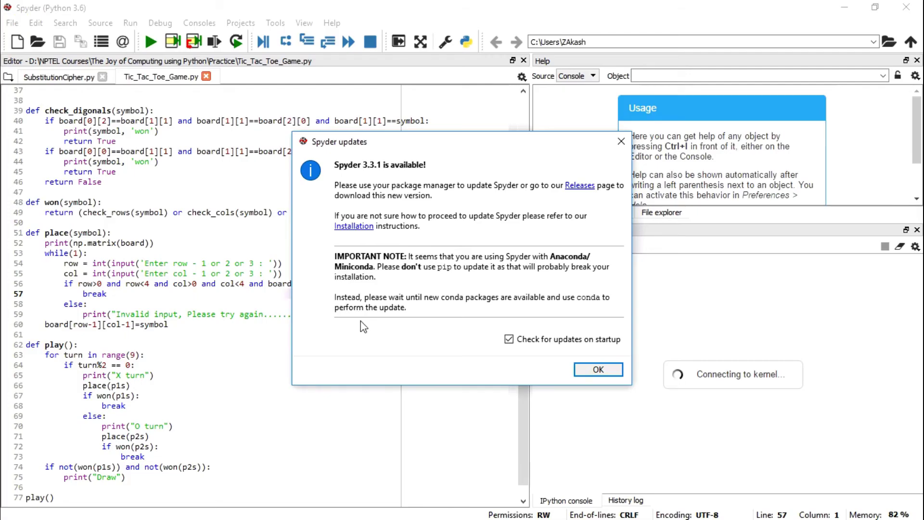
Dismiss the Spyder updates notice, leaving the check for updates on startup enabled
click(373, 341)
click(38, 108)
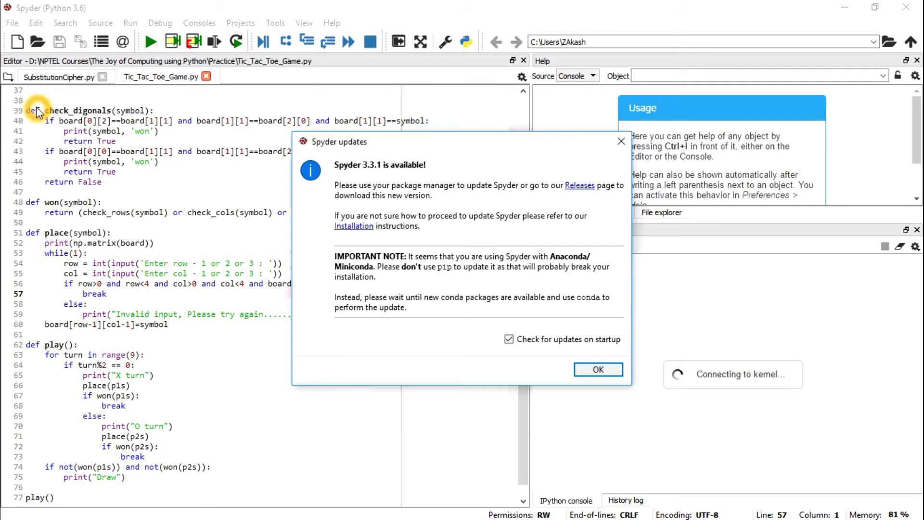
click(48, 120)
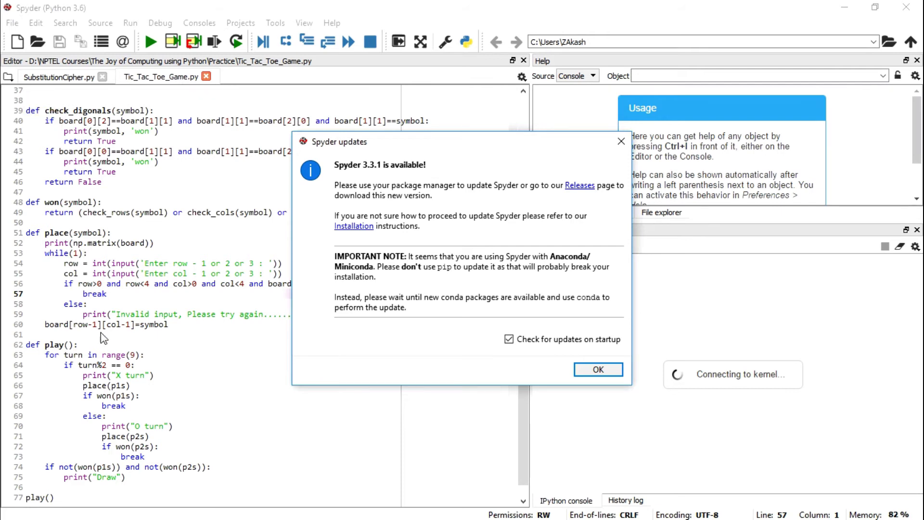
click(220, 475)
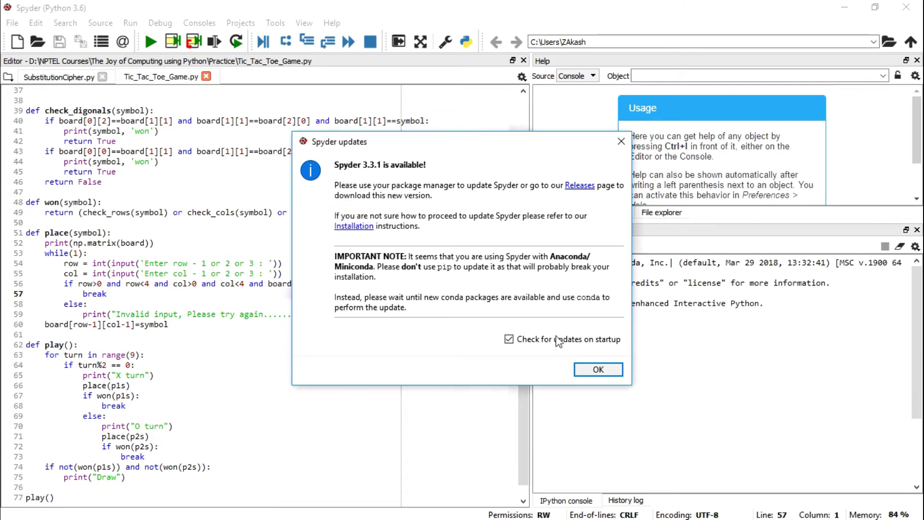
click(589, 370)
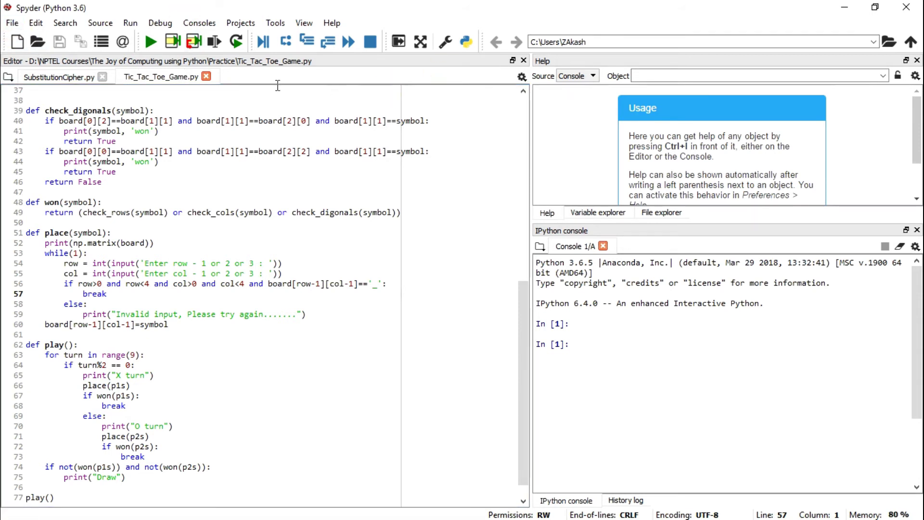
Create a new Python file in the Spyder editor
click(14, 24)
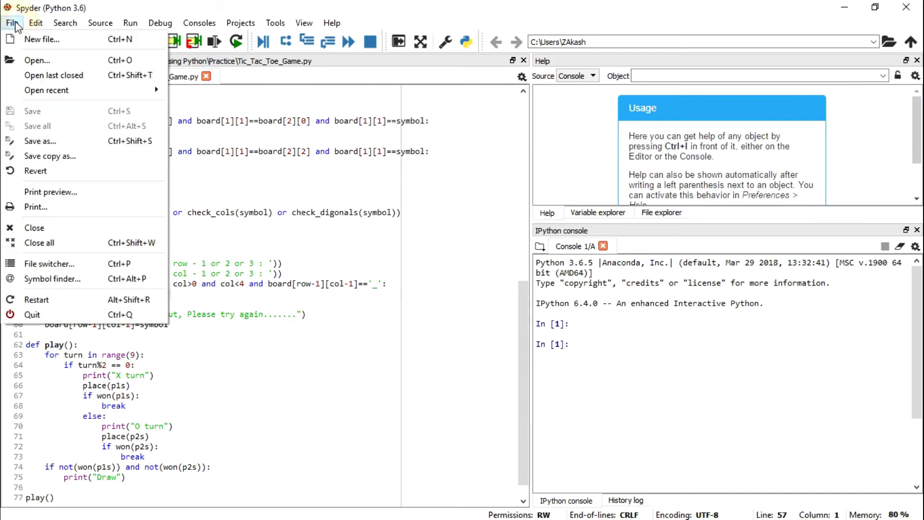
click(27, 40)
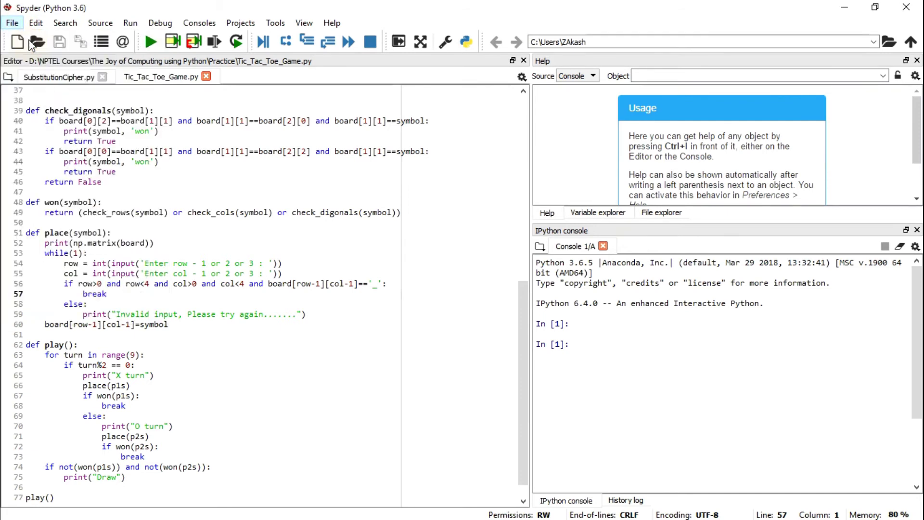
click(76, 171)
click(41, 175)
click(227, 448)
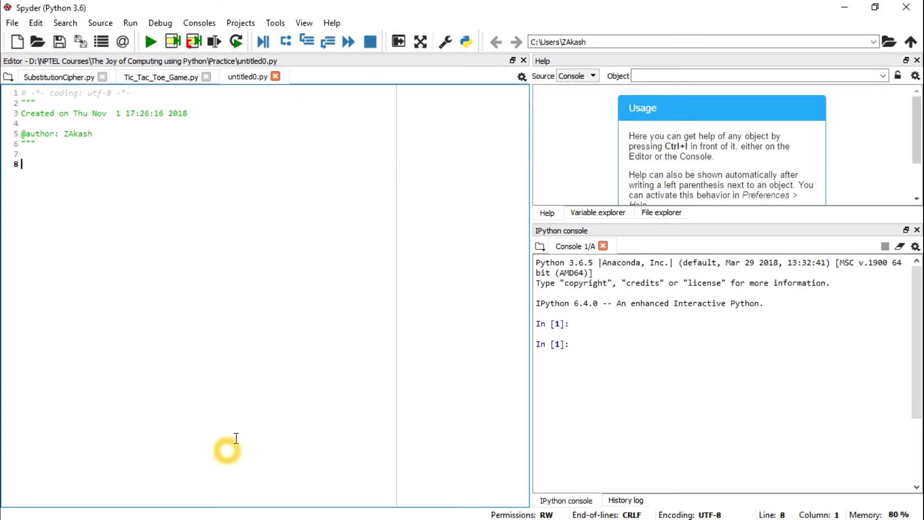
Examine the IPython console, the Variable explorer and the File explorer, and return to the Help pane
click(585, 341)
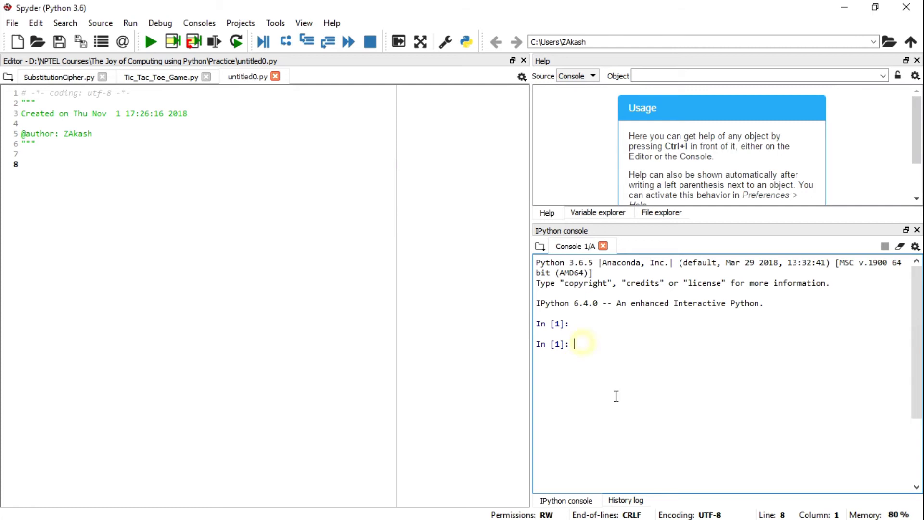
click(572, 150)
click(594, 216)
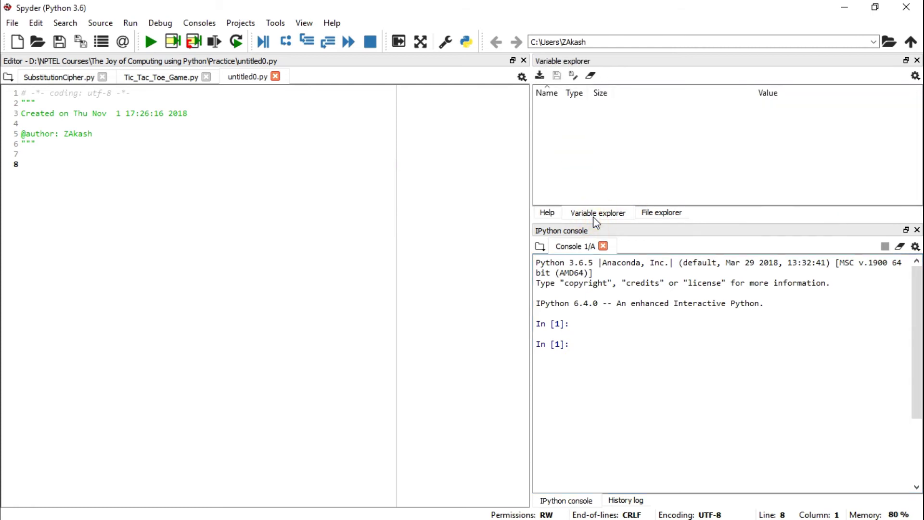
click(645, 213)
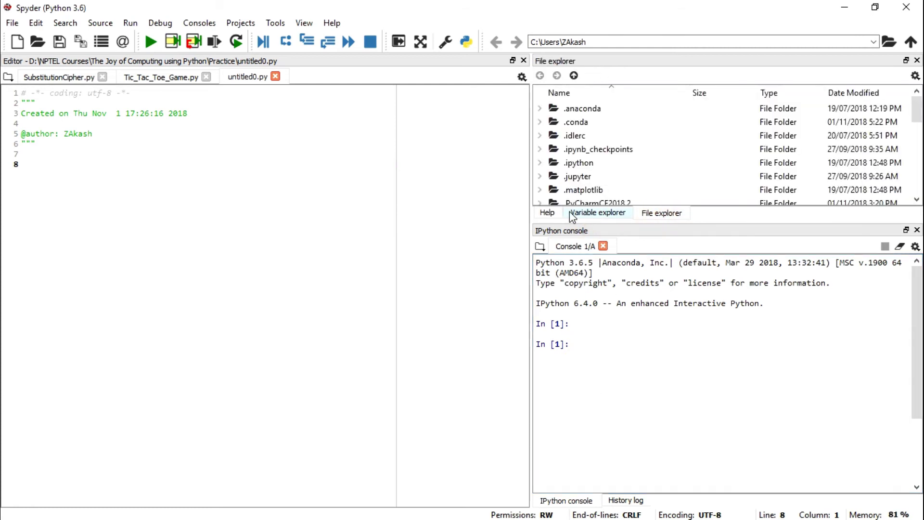
click(551, 213)
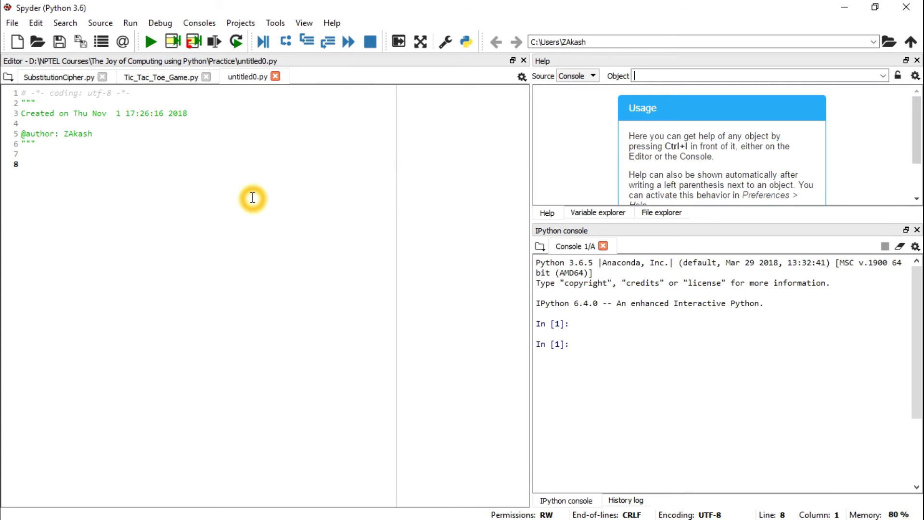
Write print("Hi! Human") on line 8 of the new file
click(206, 161)
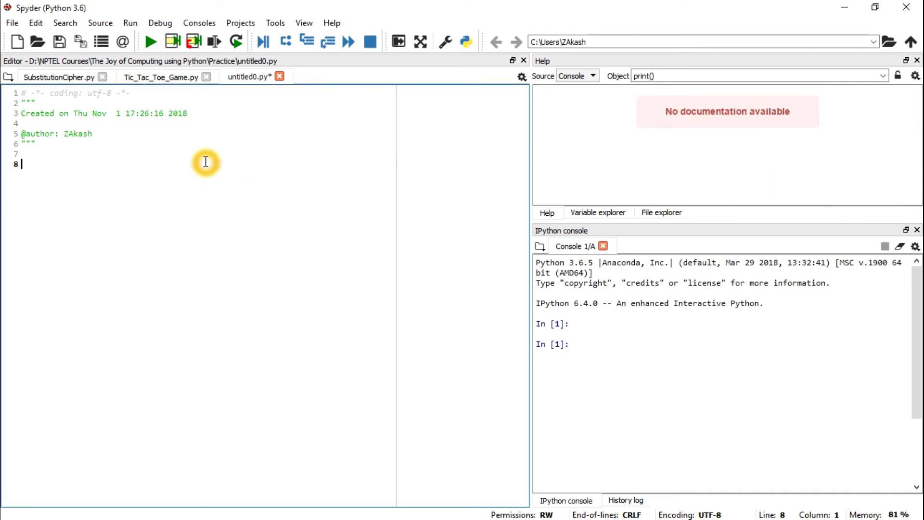
text(print("Hi)
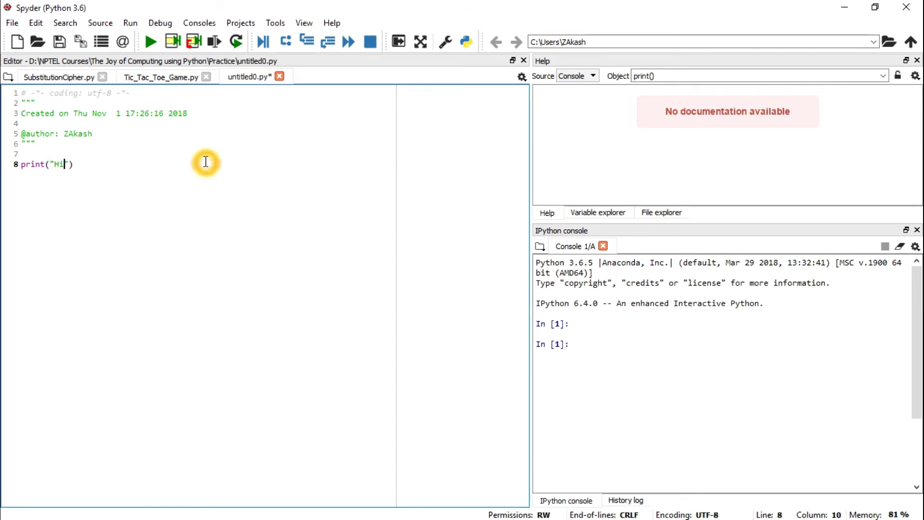
text(! )
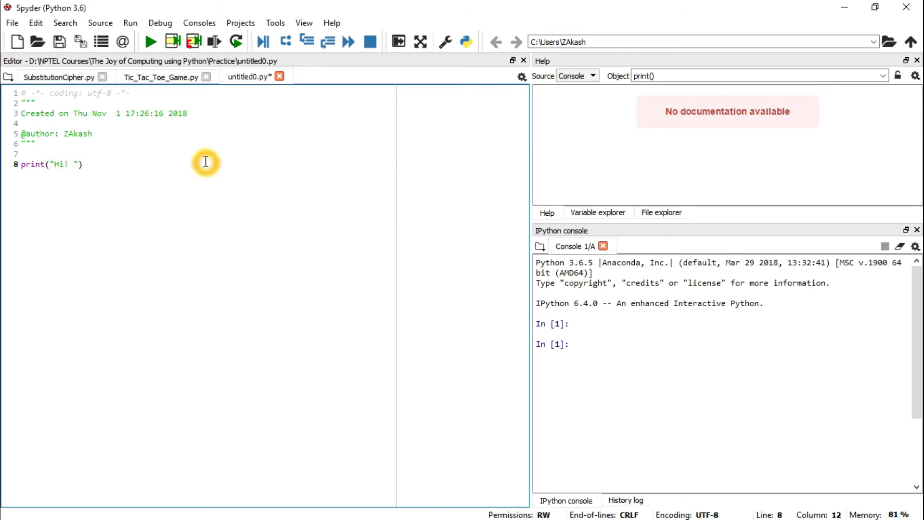
text(Human)
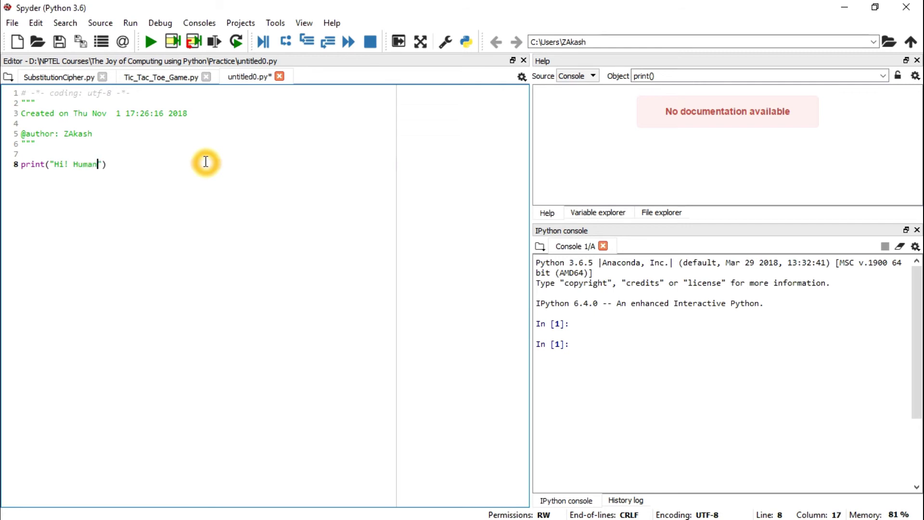
text("))
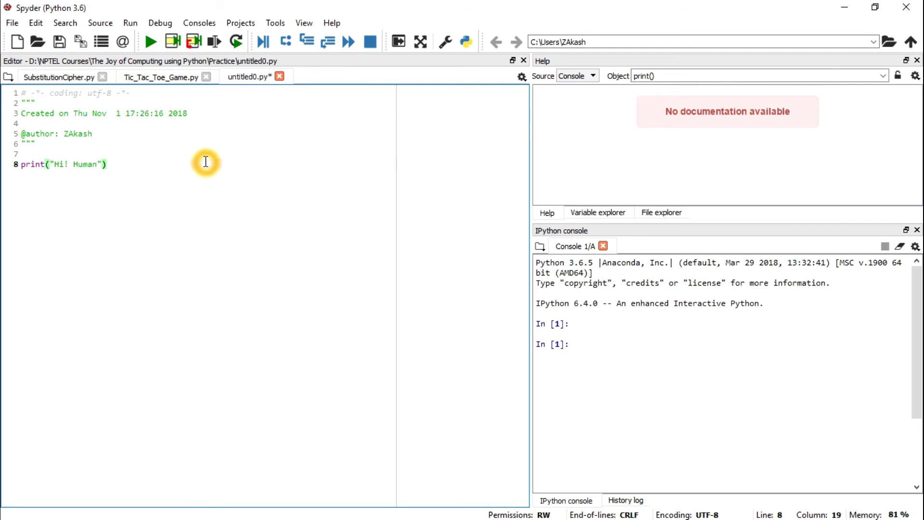
Add the line a = int(input("How many programming languages you have learned :")) below the print statement
key(Return)
text(a)
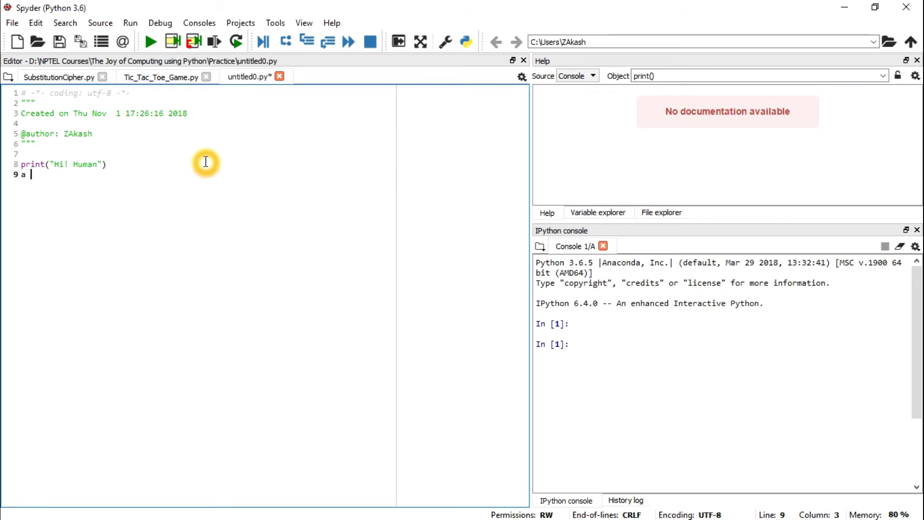
text( = int())
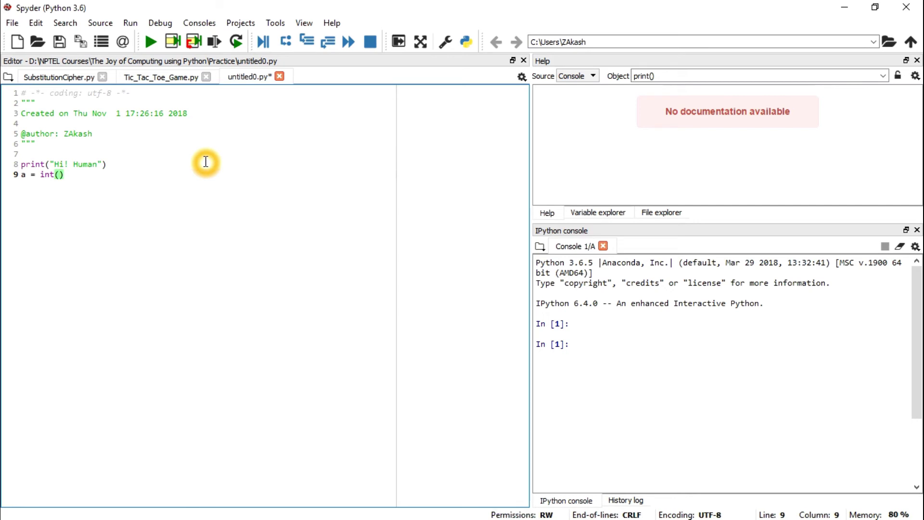
text(input())
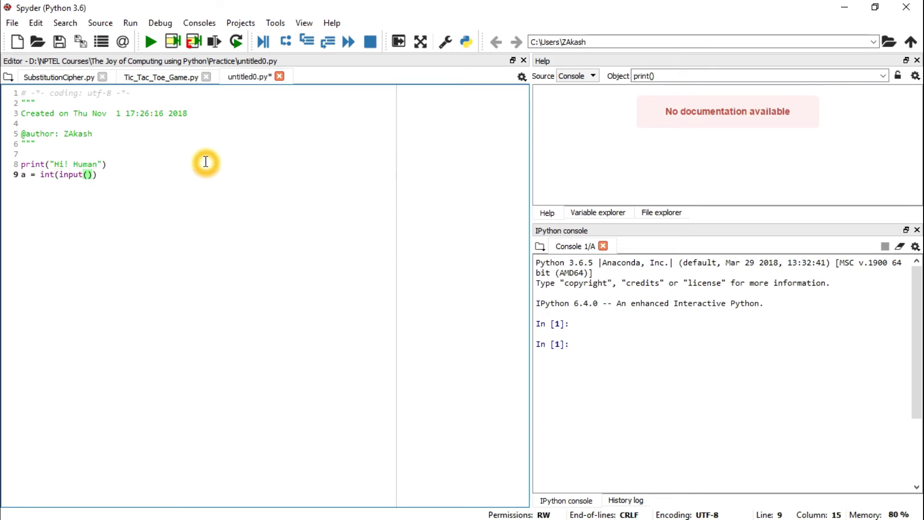
text("How many programming languages you have 1)
text(earned :)
key(Right)
key(Right)
key(Right)
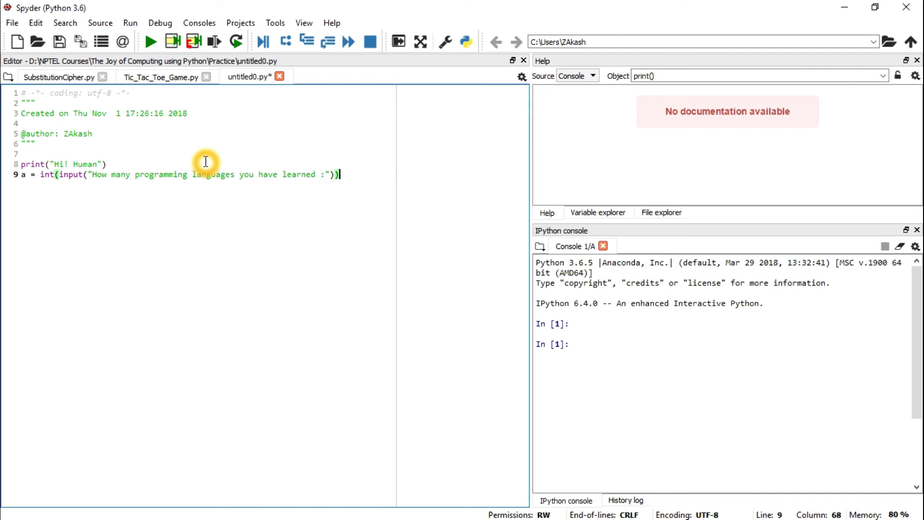
Add the line print("Ohh!! Python is your ", a+1, "programming language") below the input line
key(Return)
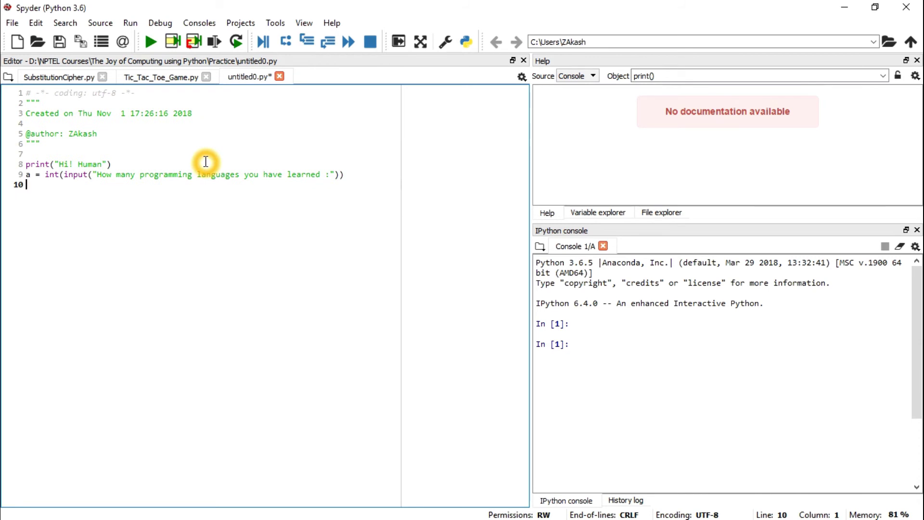
text(print()
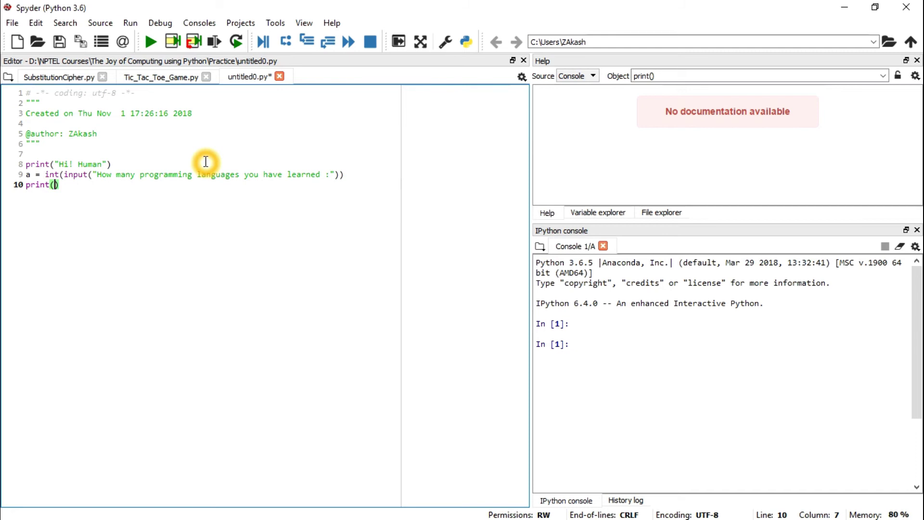
text("Ohh!! Python is you)
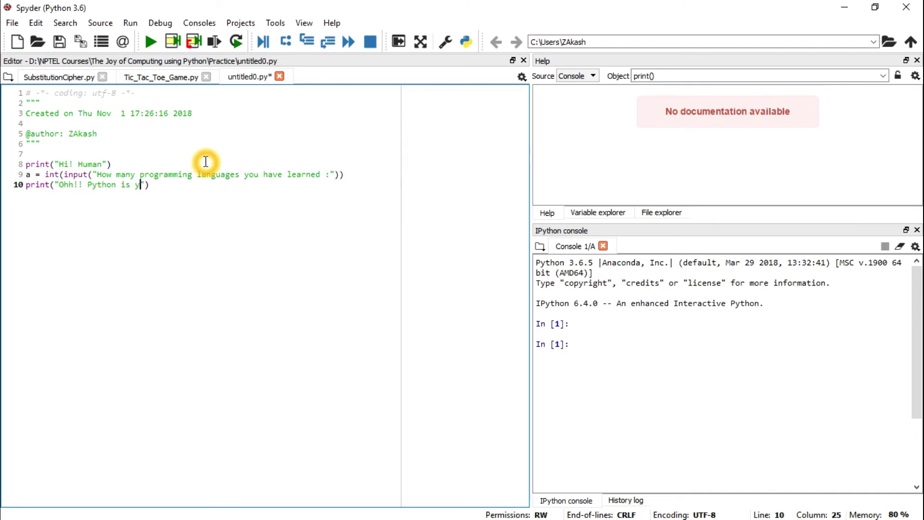
text(r ", a+1, ")
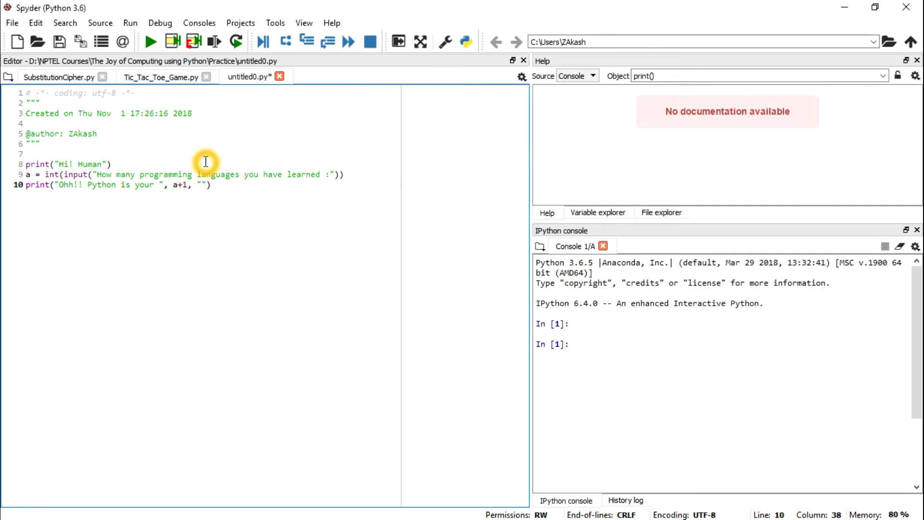
text(programm)
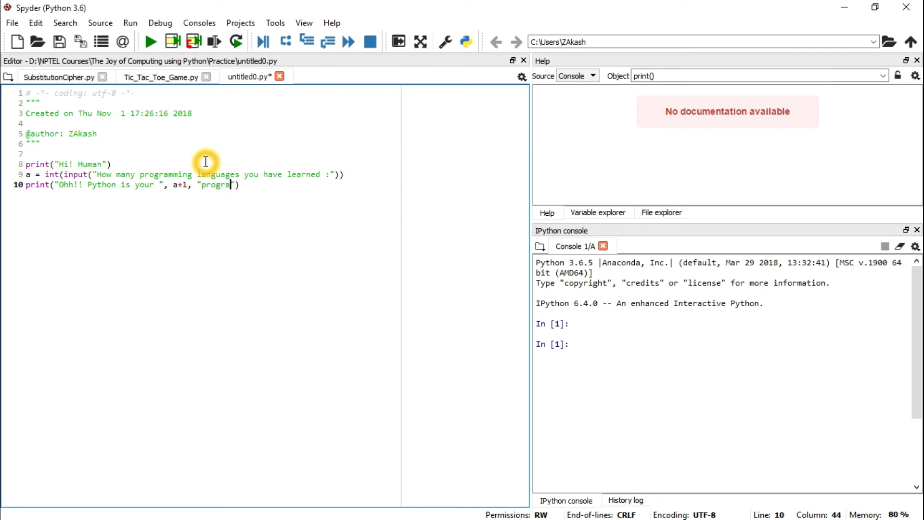
text(ing lang)
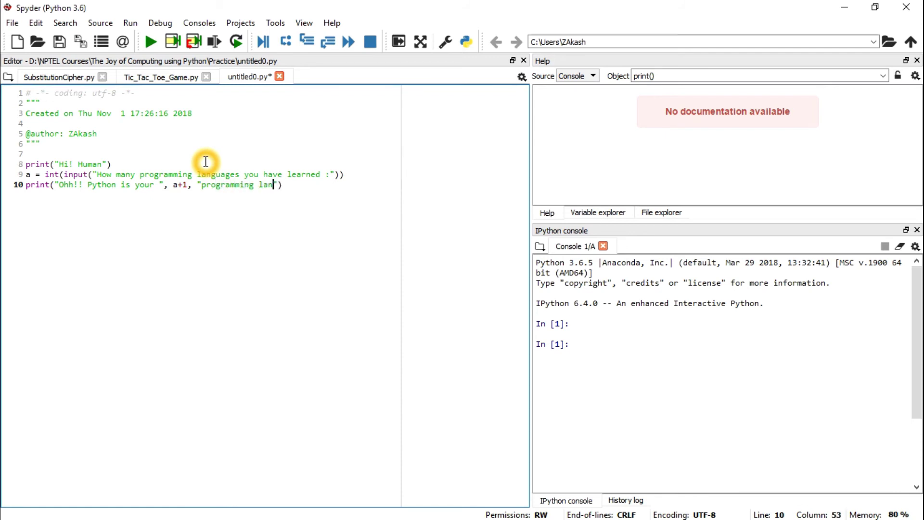
text(uage)
key(Right)
key(Right)
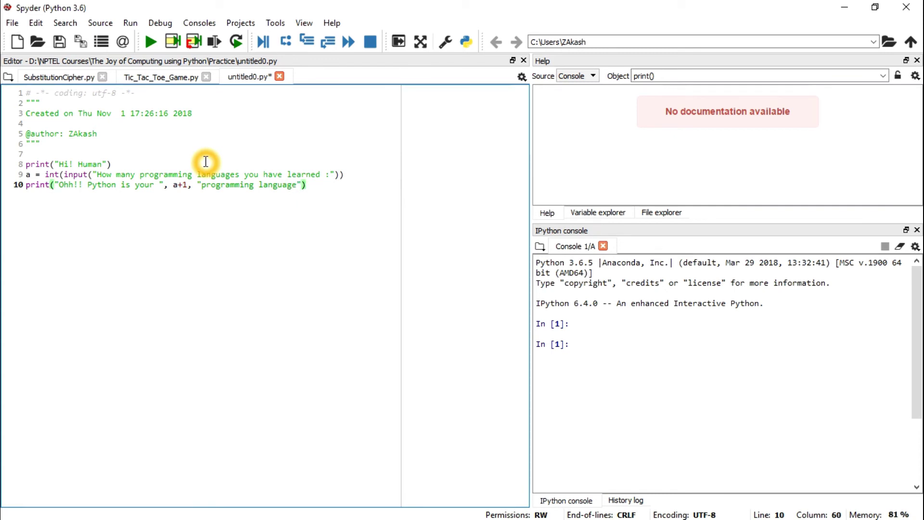
click(316, 187)
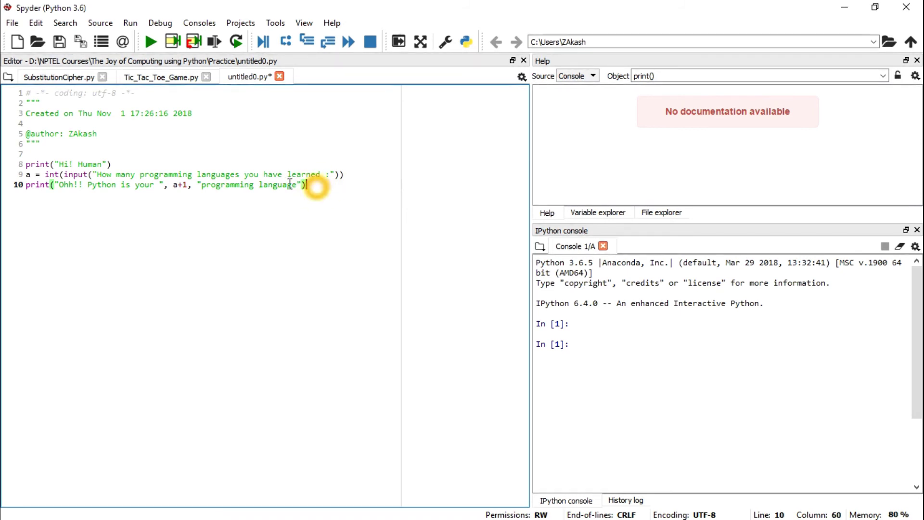
click(31, 164)
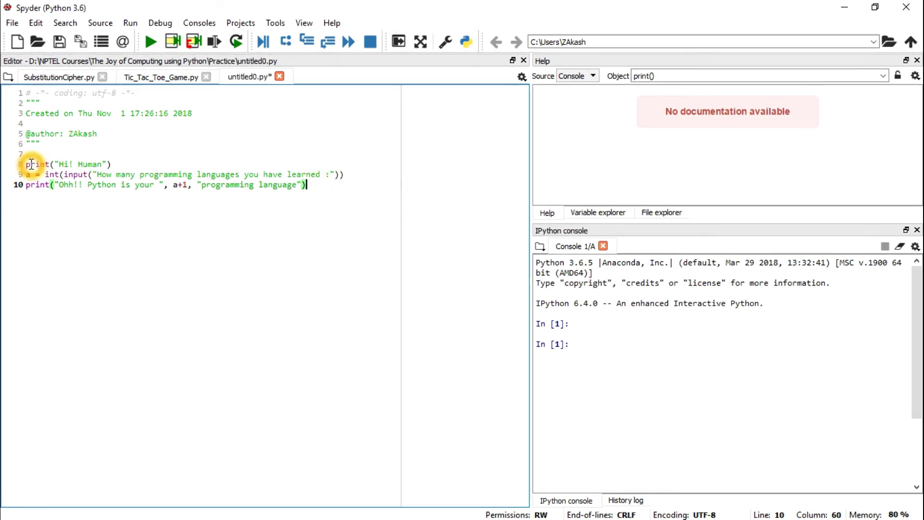
click(135, 200)
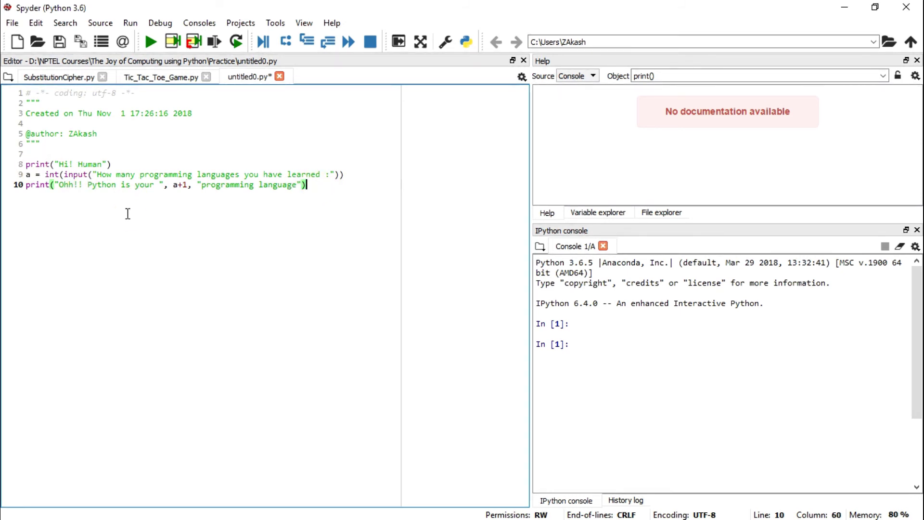
click(128, 214)
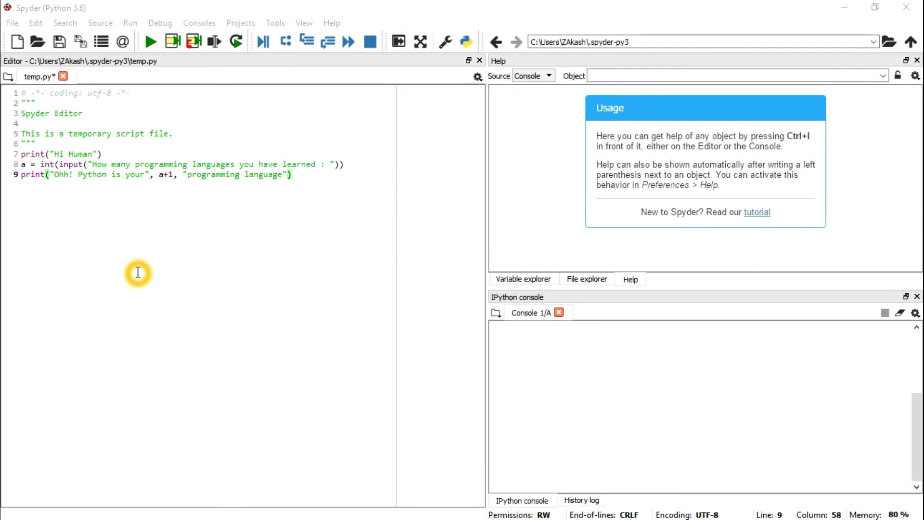
Save the temp.py script containing the greeting, the input question and the final print statement
click(12, 23)
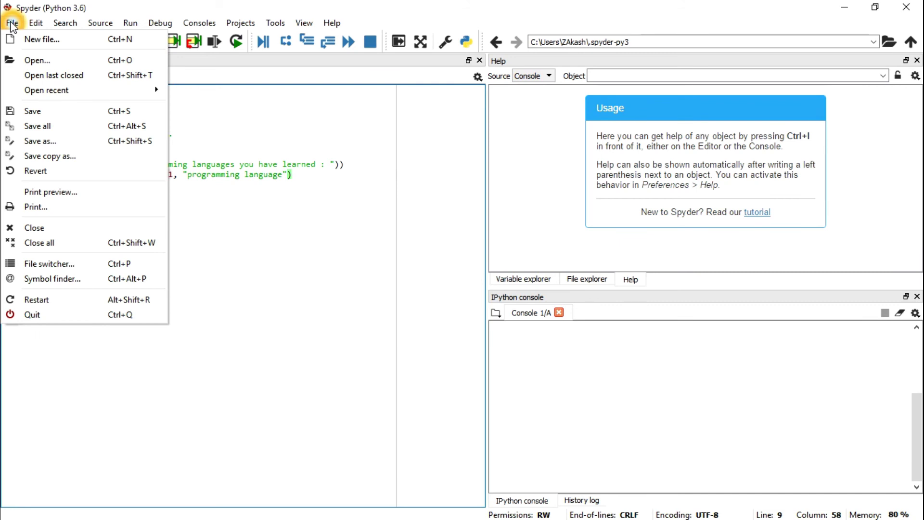
click(29, 110)
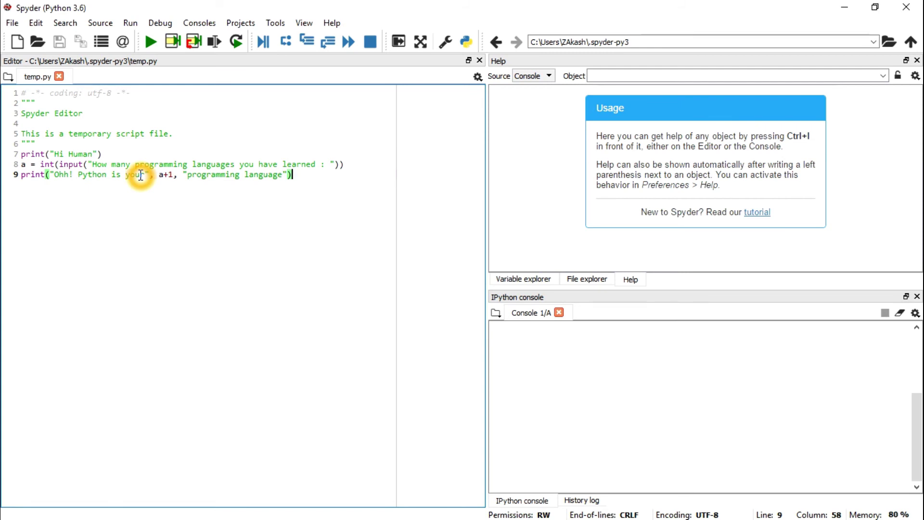
click(128, 26)
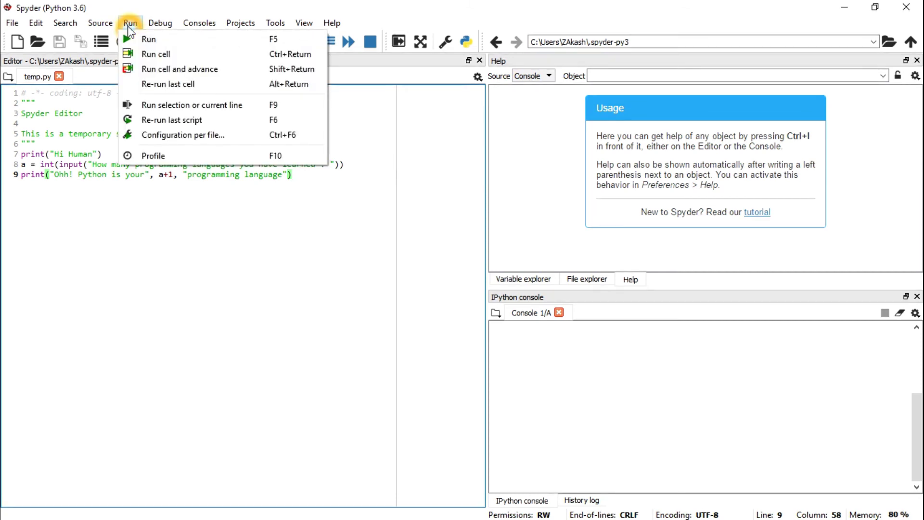
click(139, 41)
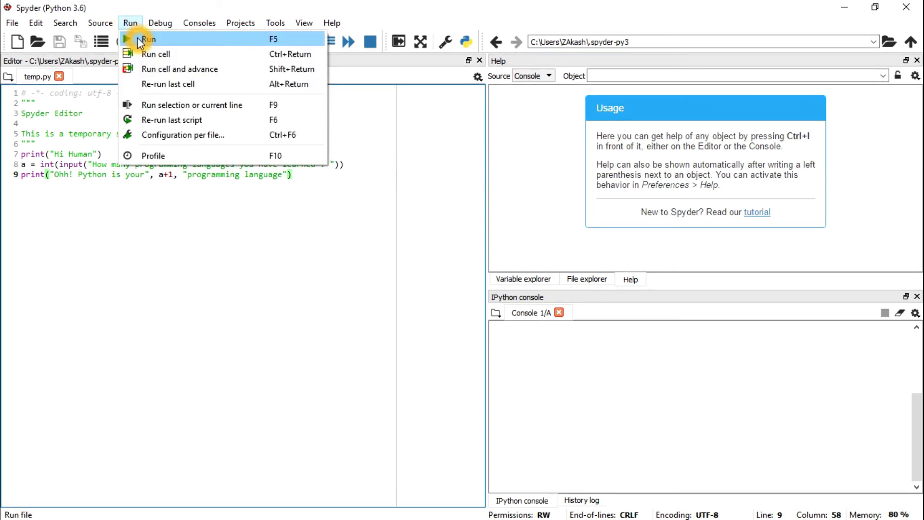
click(128, 222)
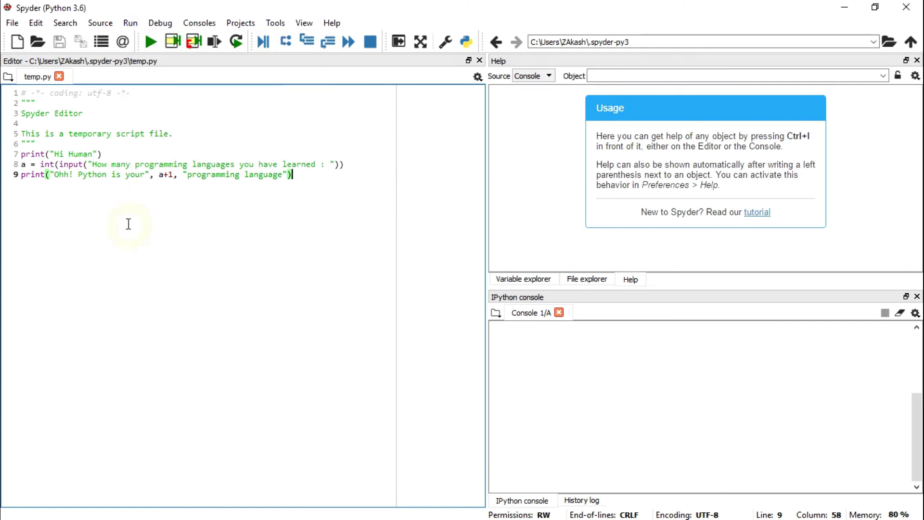
click(152, 41)
Run the saved temp.py script in the IPython console
click(131, 23)
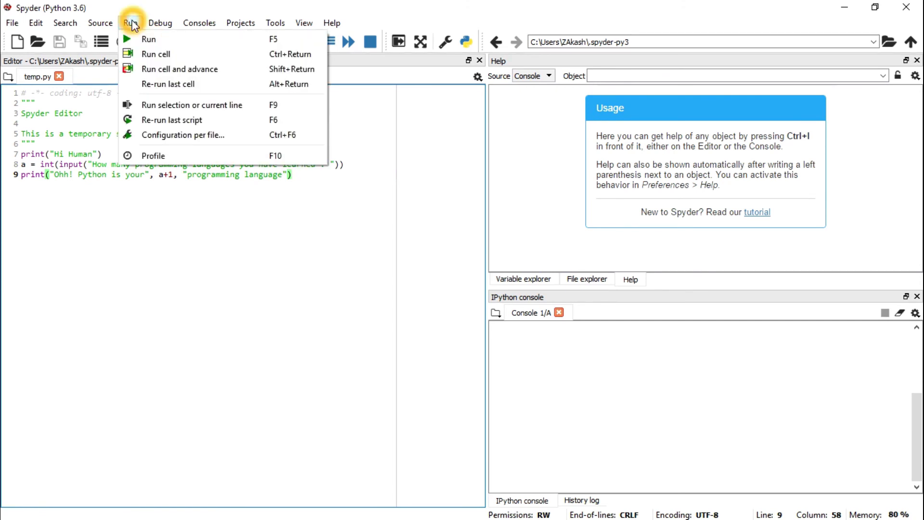
click(145, 40)
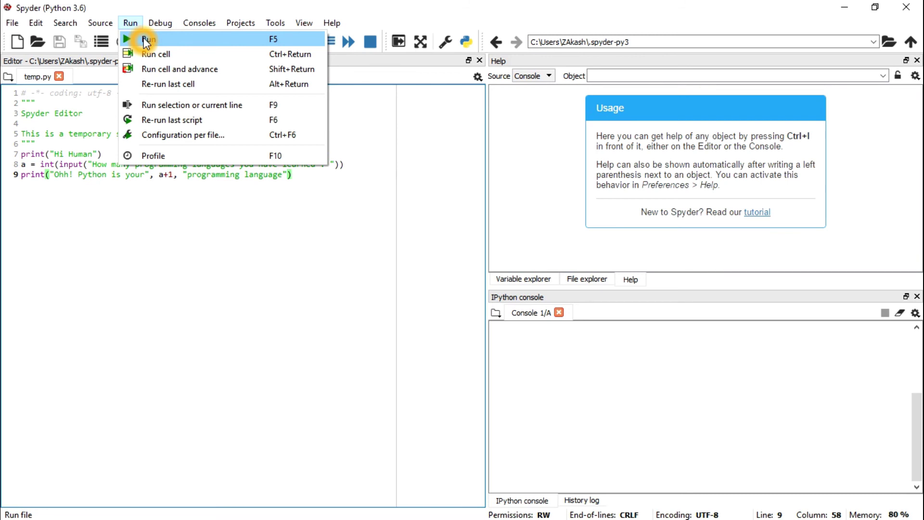
click(145, 40)
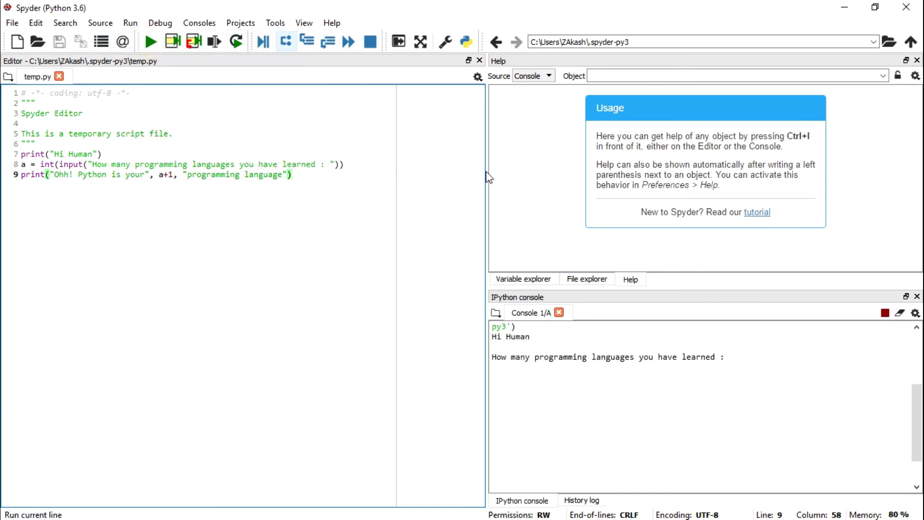
Enlarge the text by one zoom level in both the code editor and the IPython console
click(606, 394)
click(610, 408)
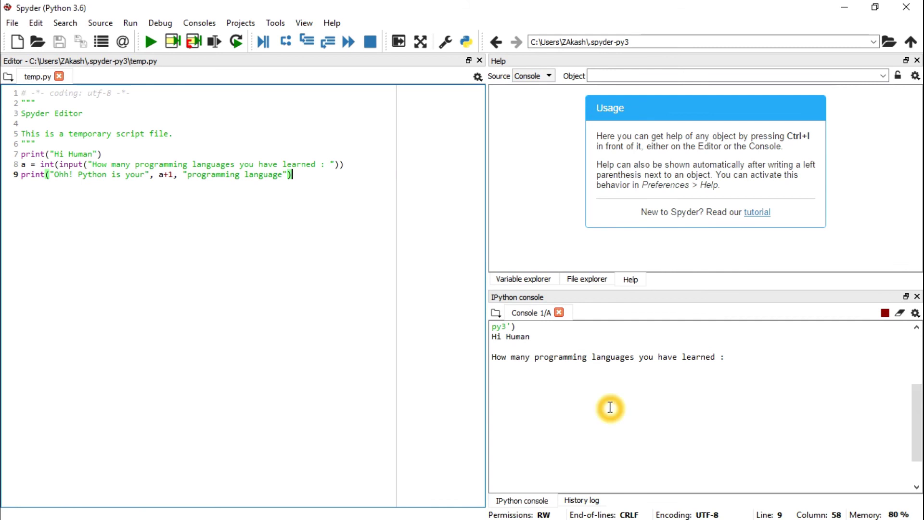
key(ctrl+plus)
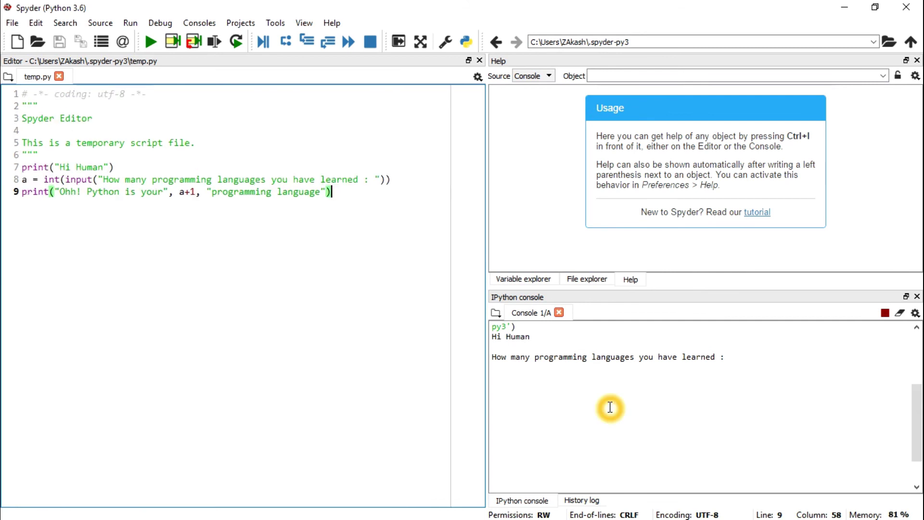
click(610, 408)
key(ctrl+plus)
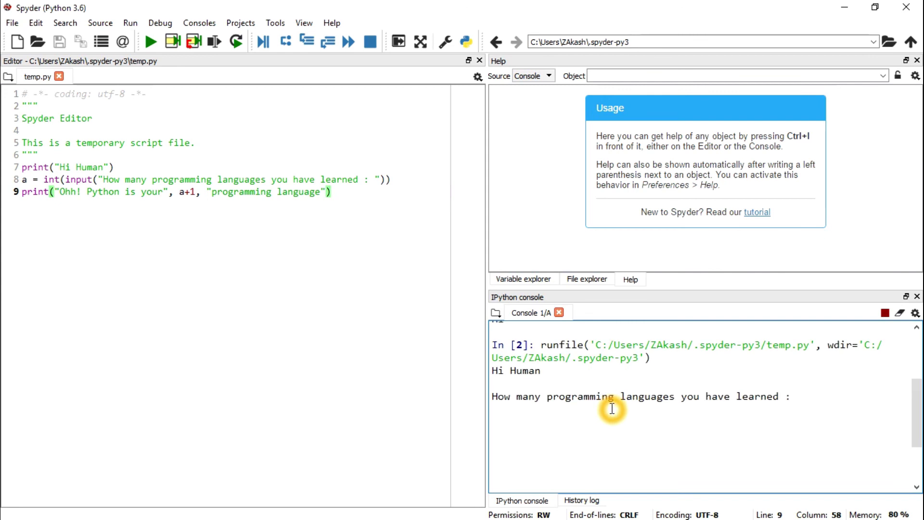
Answer the running script's question about the number of programming languages learned with 4
click(501, 380)
click(546, 380)
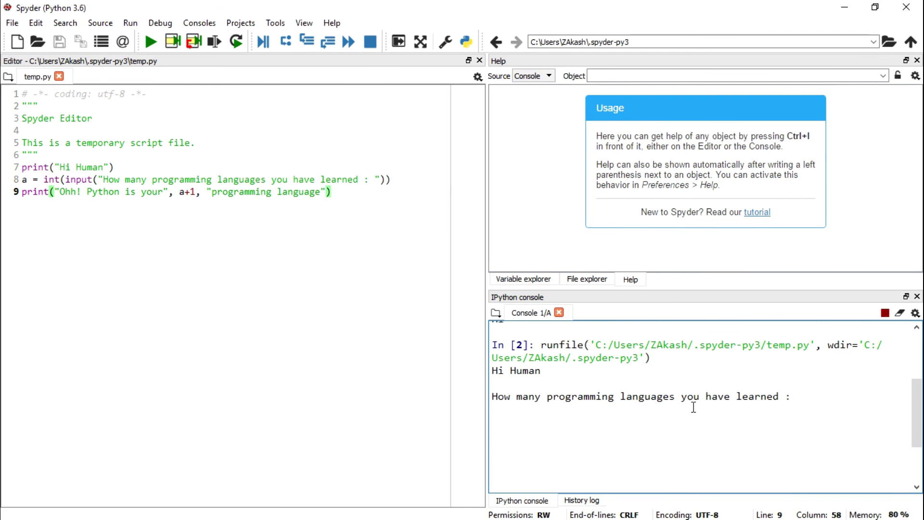
click(795, 405)
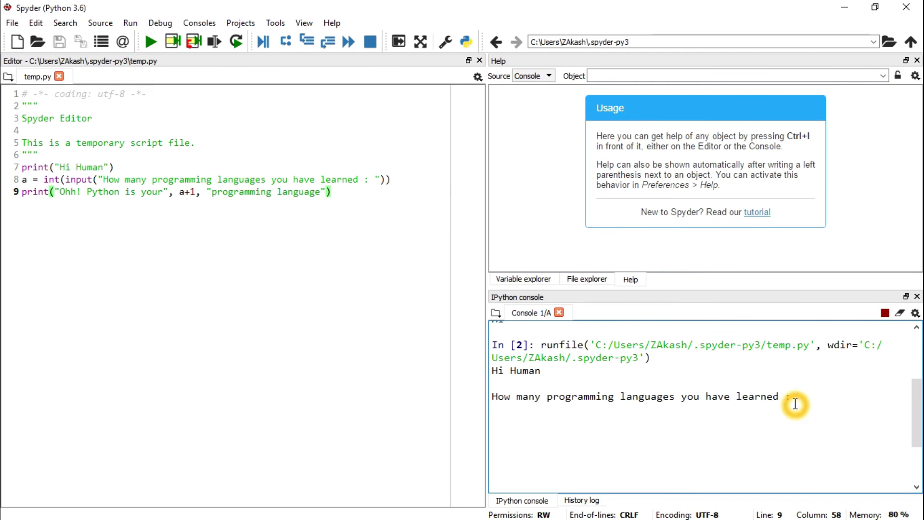
click(818, 399)
click(805, 399)
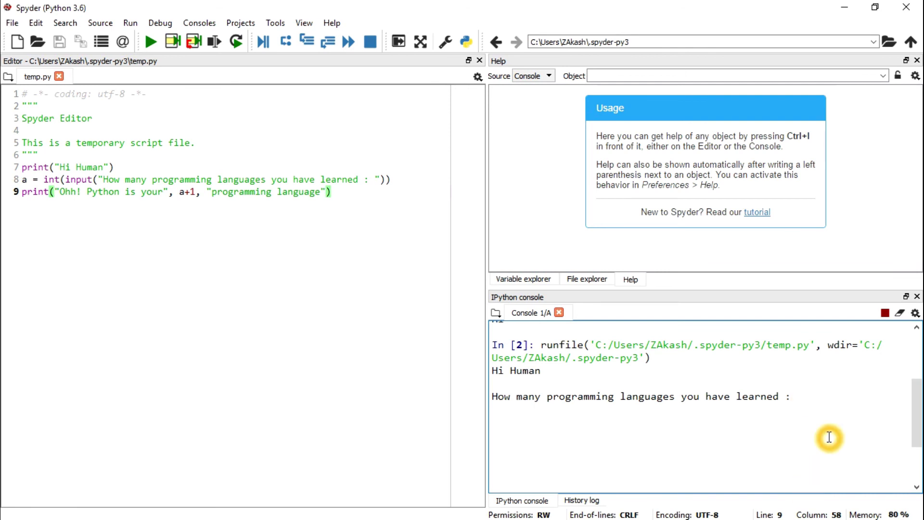
text(4)
key(Return)
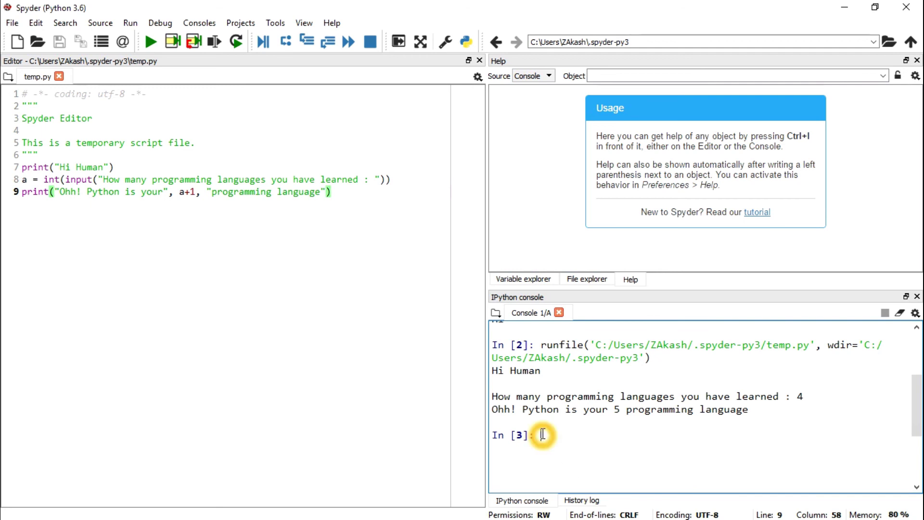